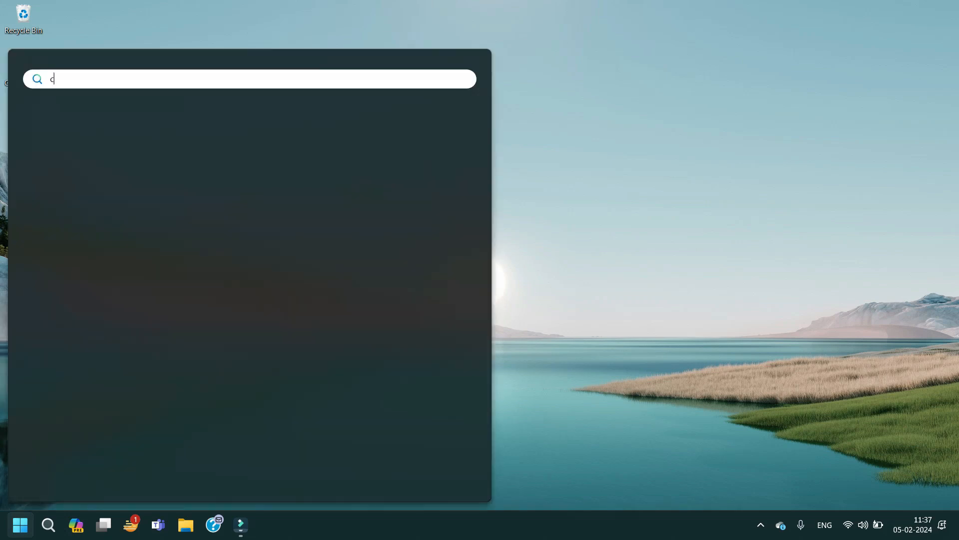
Open Chrome, search Google for flutter, and go to the official flutter.dev site
key("Return")
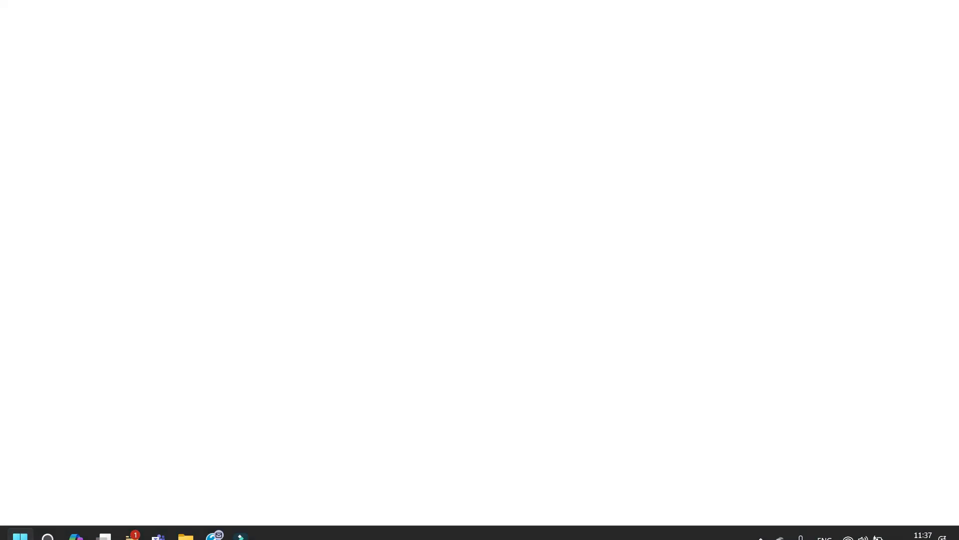
type("flutter")
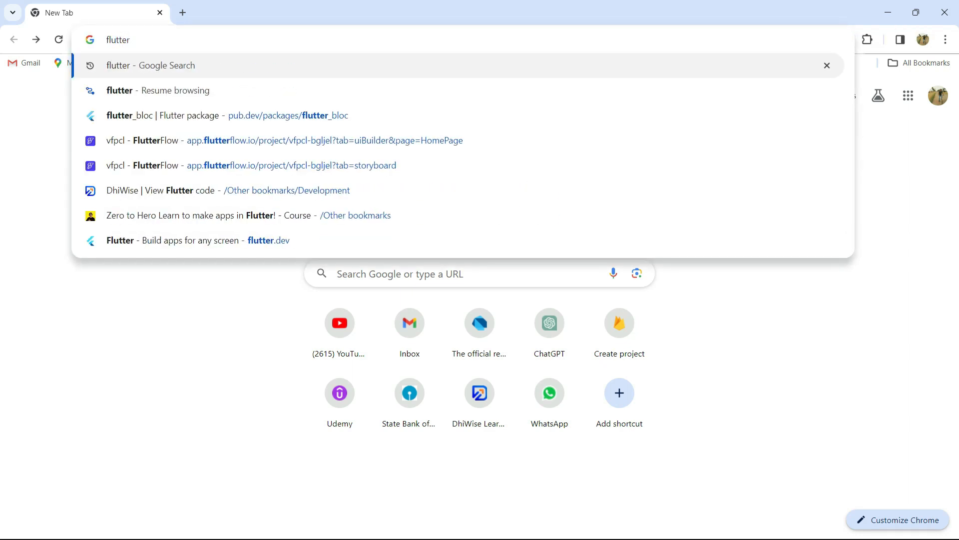
key("Return")
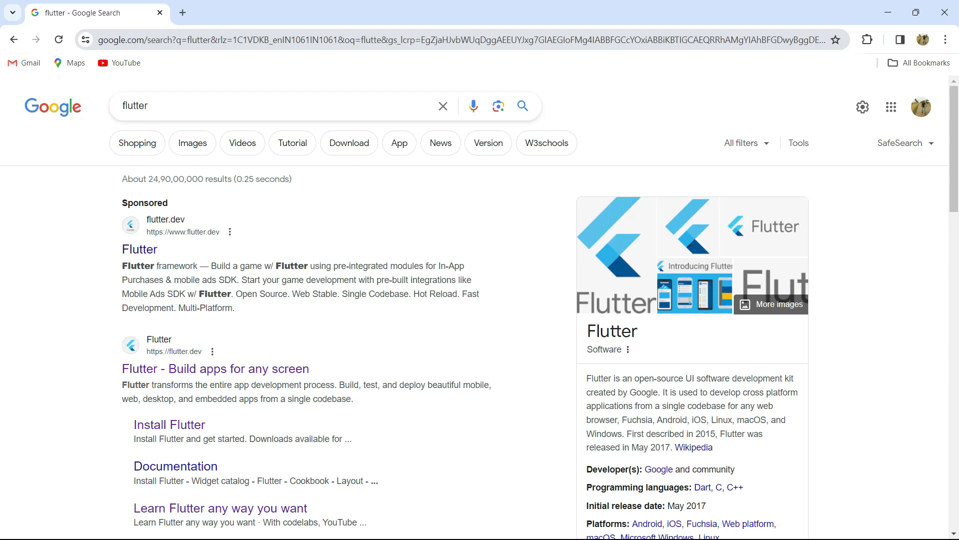
scroll(479, 300, "down", 2)
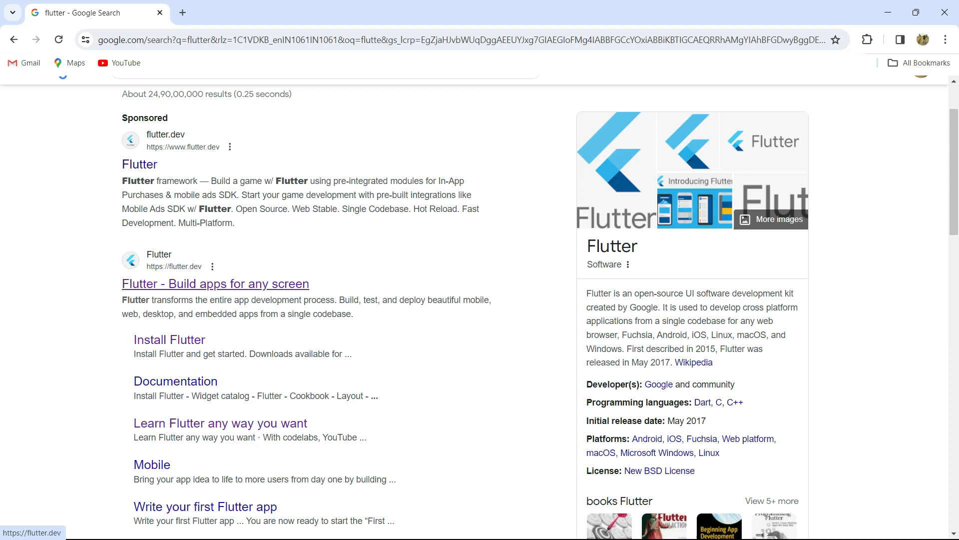
left_click(215, 283)
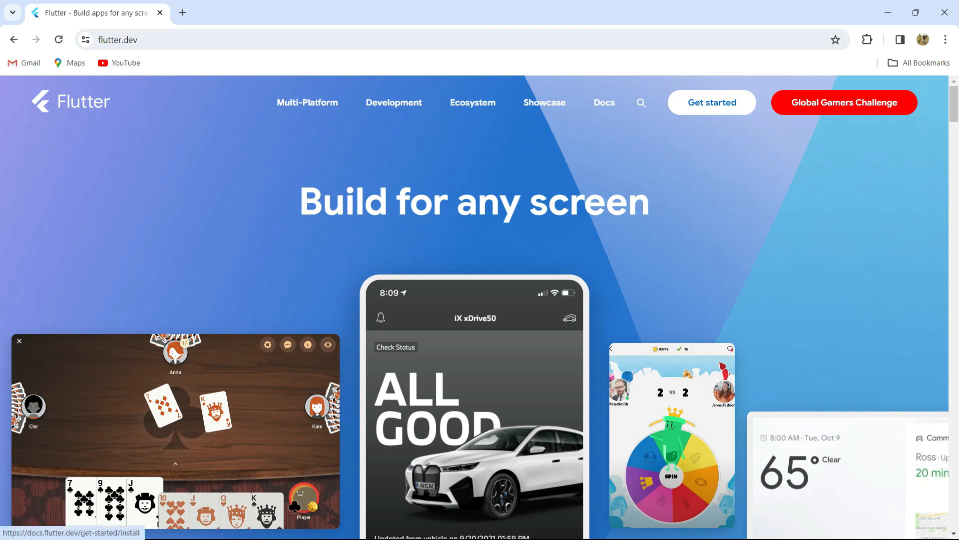
Open the Flutter getting-started install guide for Windows with Mobile as the first app type
left_click(712, 102)
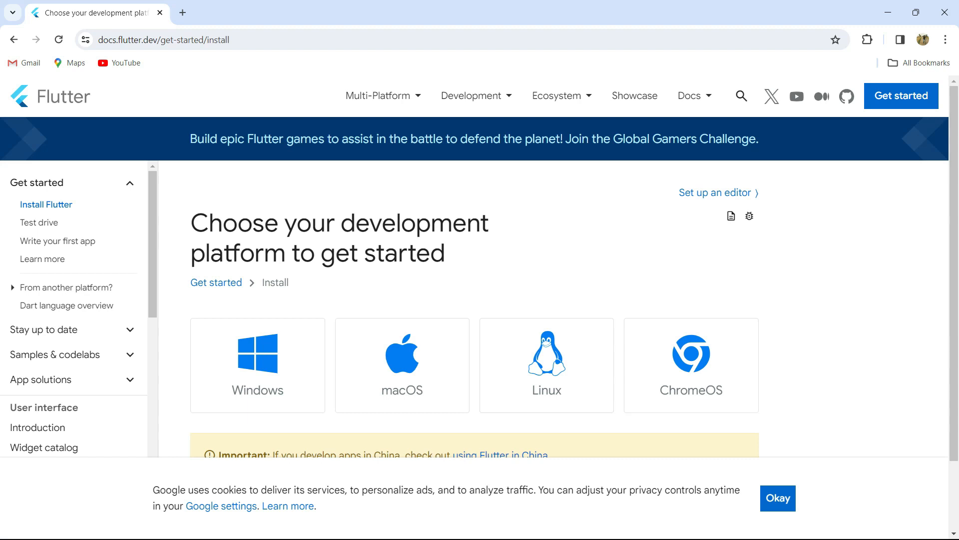
scroll(402, 350, "down", 1)
scroll(402, 350, "up", 1)
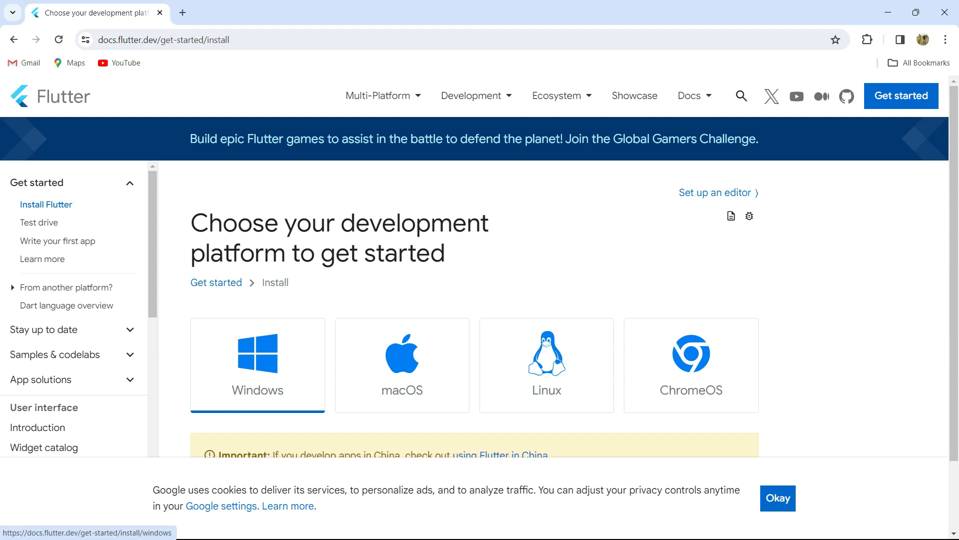
left_click(257, 365)
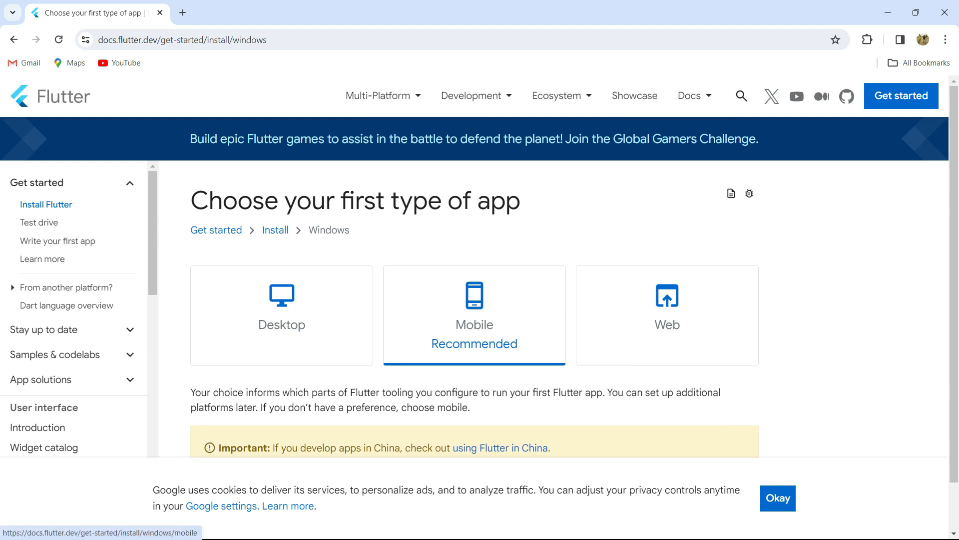
left_click(475, 314)
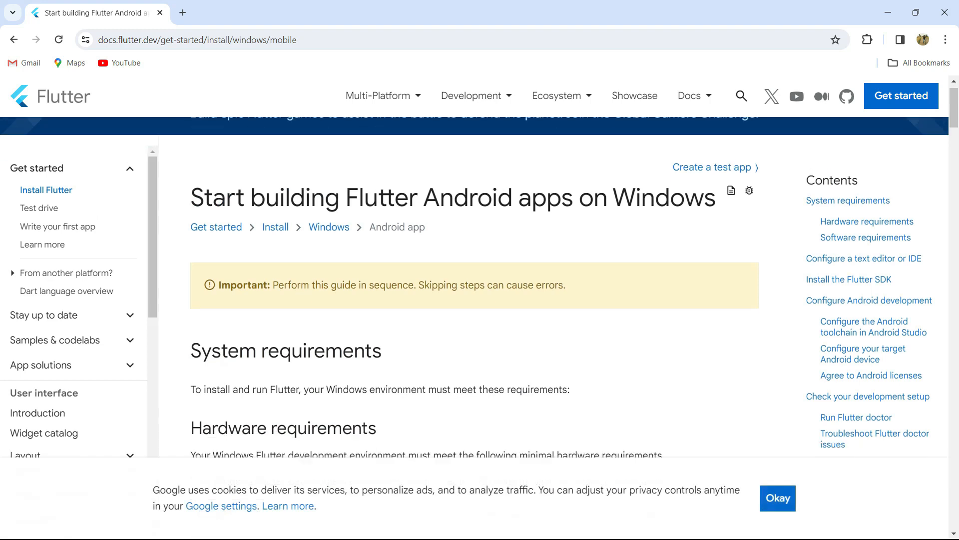
Examine the hardware and software requirements and the required development tools in the Windows install guide
scroll(474, 315, "down", 2)
scroll(475, 287, "up", 1)
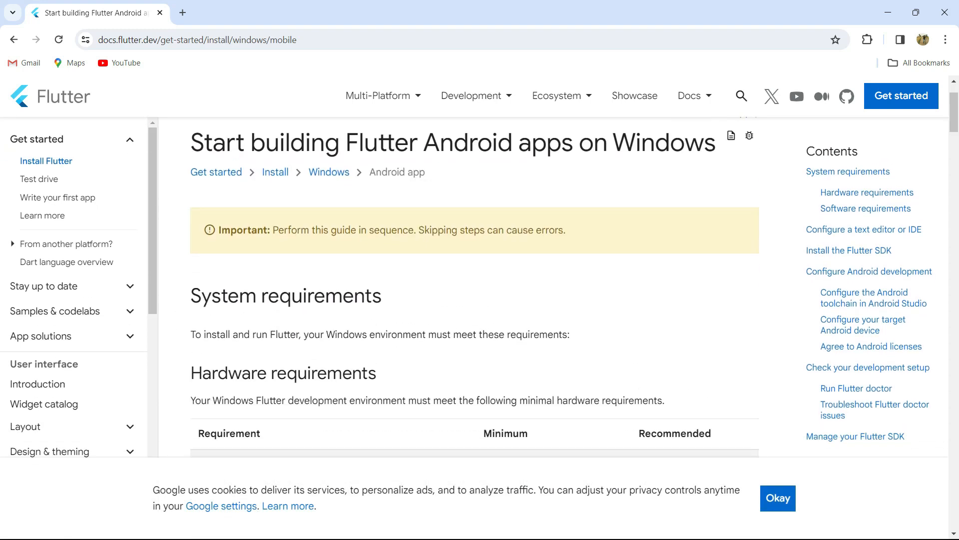
scroll(476, 287, "down", 2)
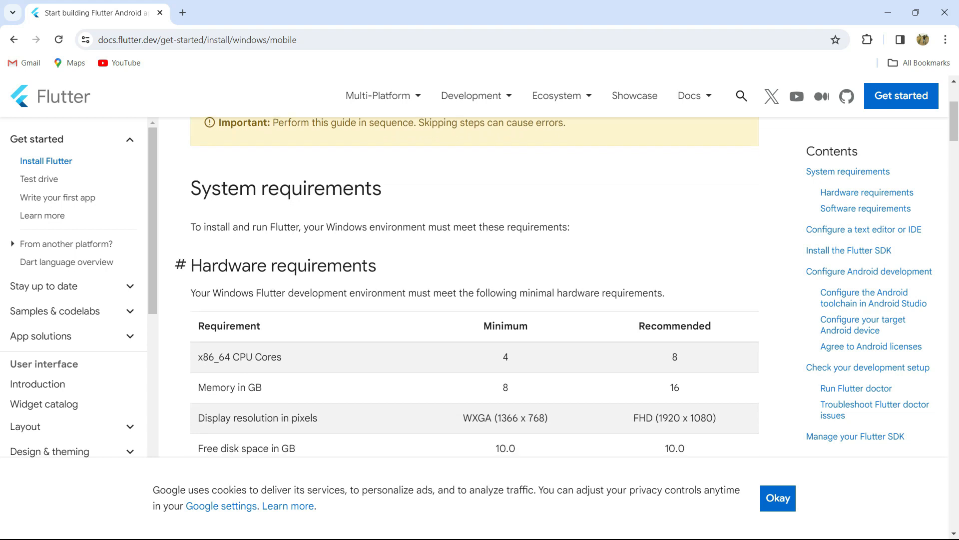
scroll(476, 287, "down", 2)
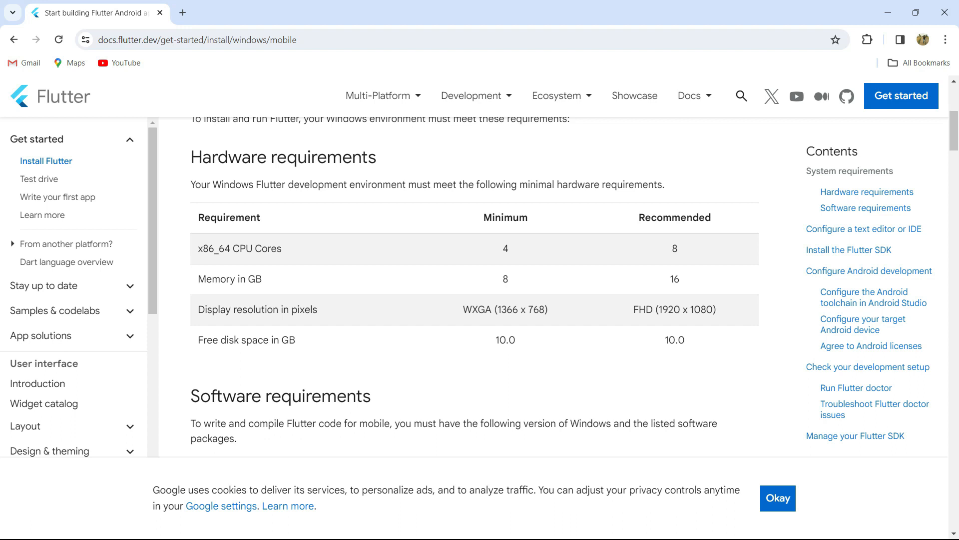
scroll(474, 285, "down", 1)
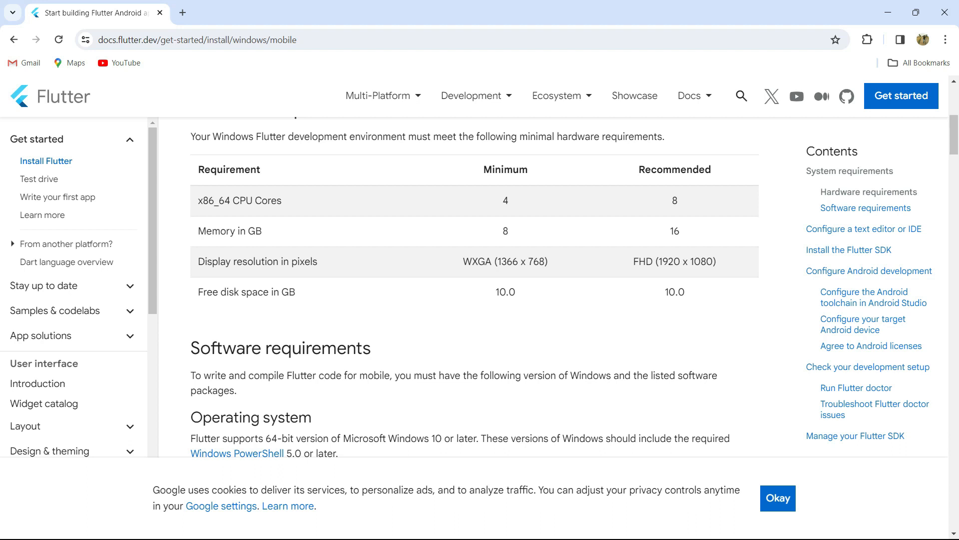
scroll(475, 285, "down", 2)
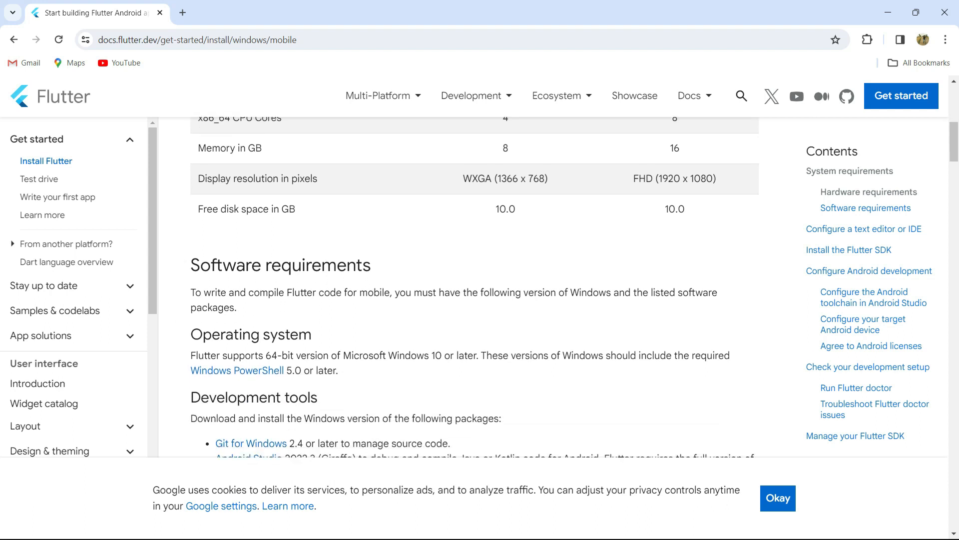
scroll(474, 288, "down", 2)
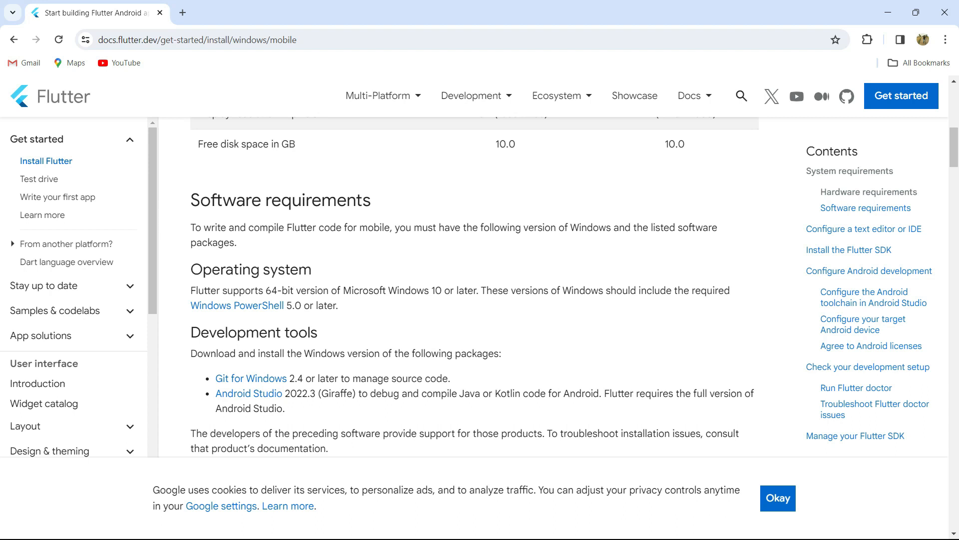
scroll(475, 287, "down", 2)
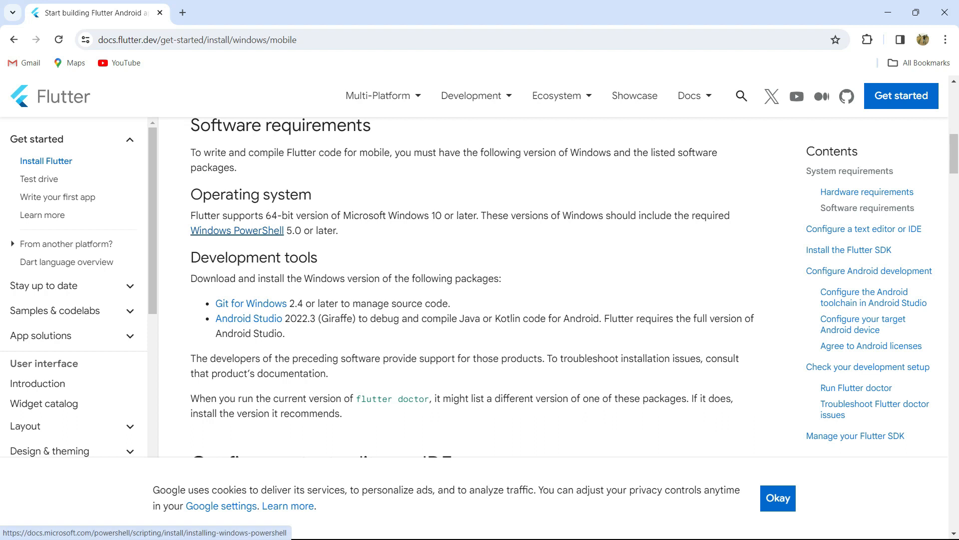
scroll(472, 285, "down", 1)
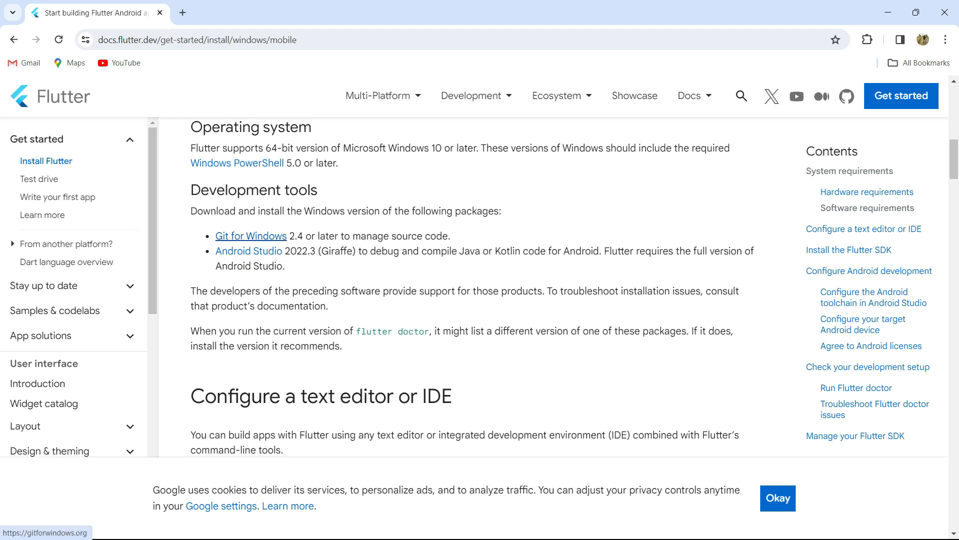
Download the Git 2.43.0 64-bit installer from the guide's Git for Windows link and show the file in its folder
left_click(251, 236)
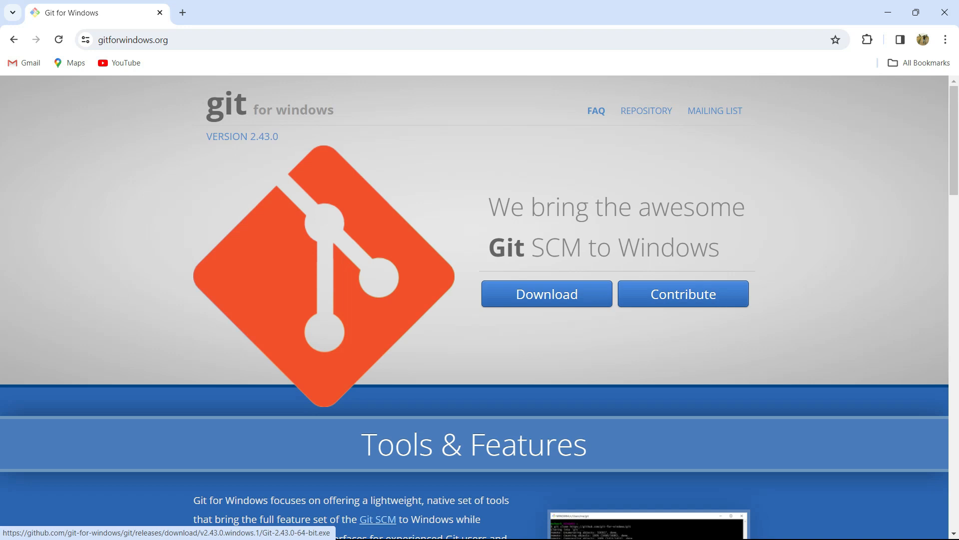
left_click(547, 294)
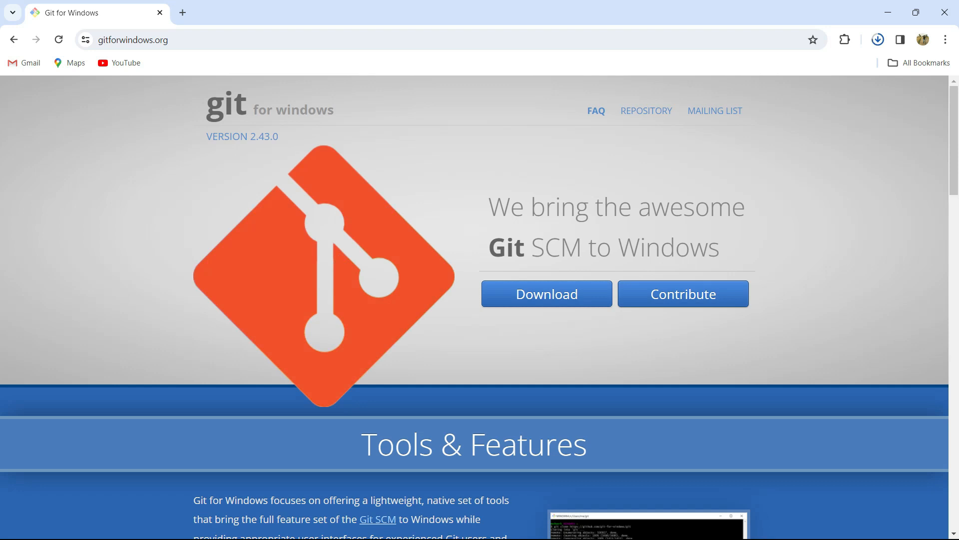
left_click(878, 39)
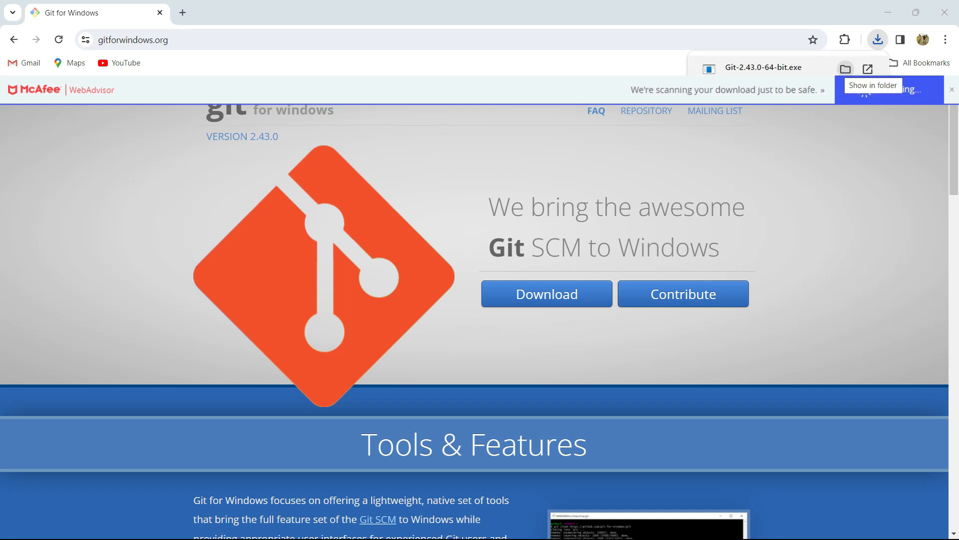
left_click(846, 69)
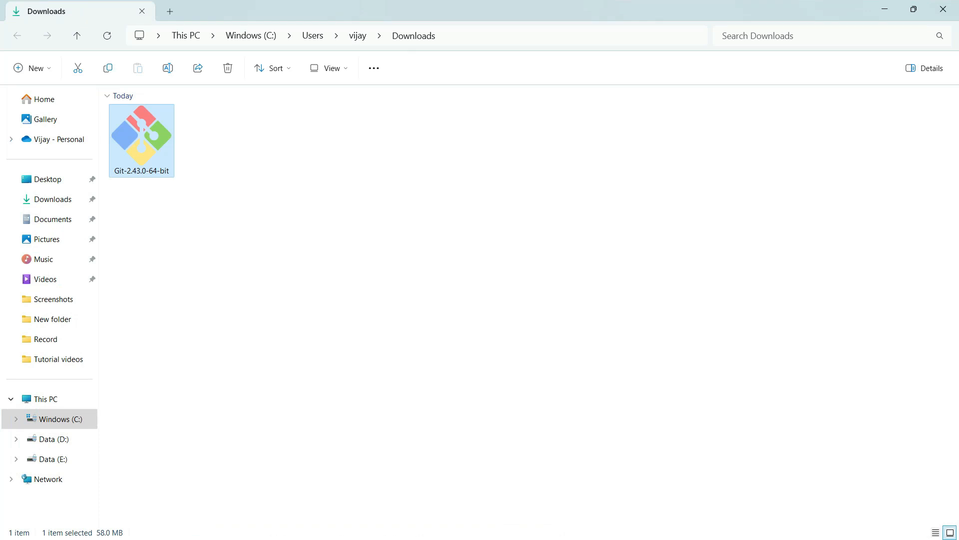
Move the Git-2.43.0-64-bit installer from Downloads into the Softwares folder on drive E
key("ctrl+x")
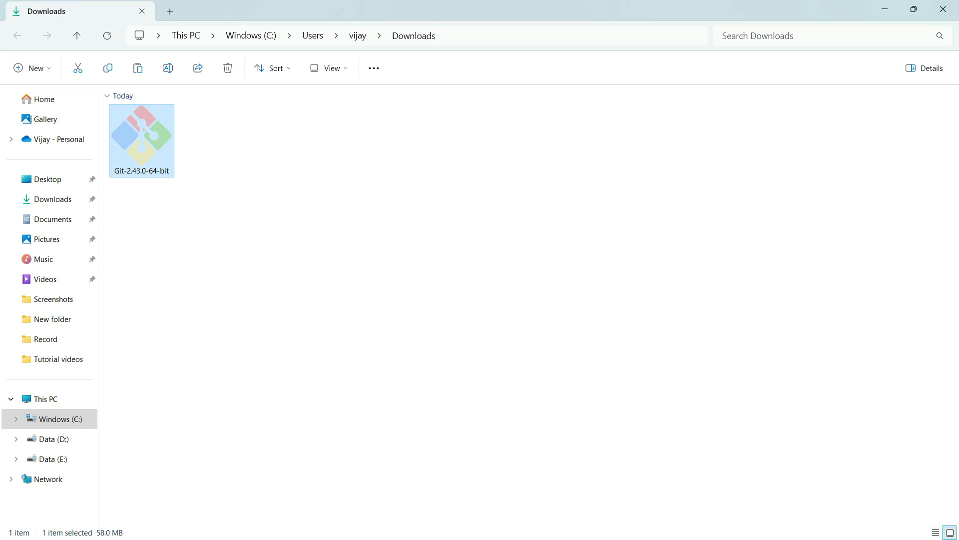
left_click(50, 459)
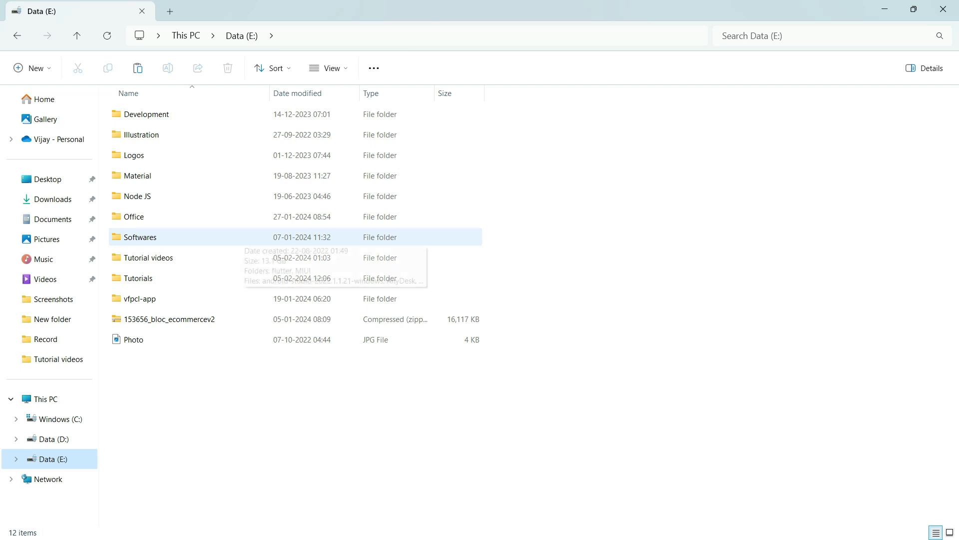
double_click(140, 237)
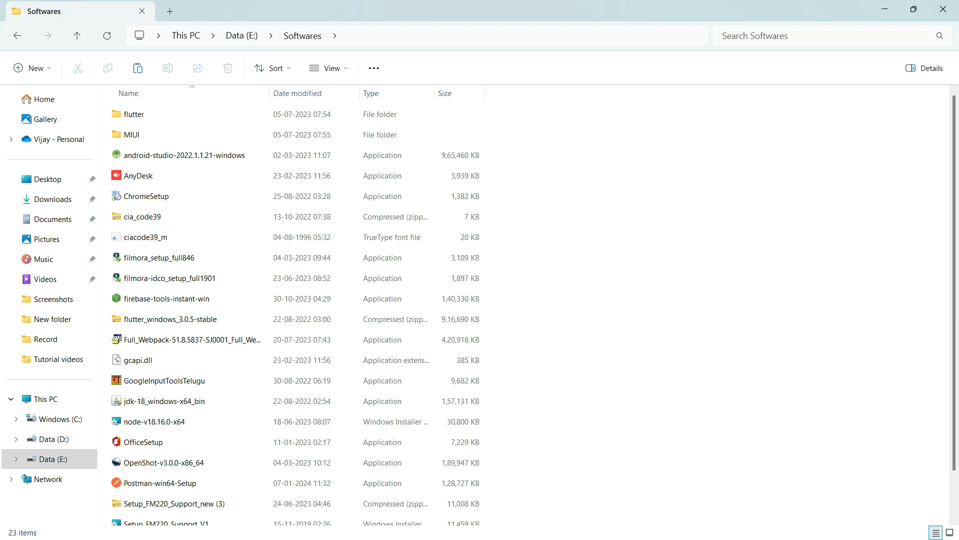
key("ctrl+v")
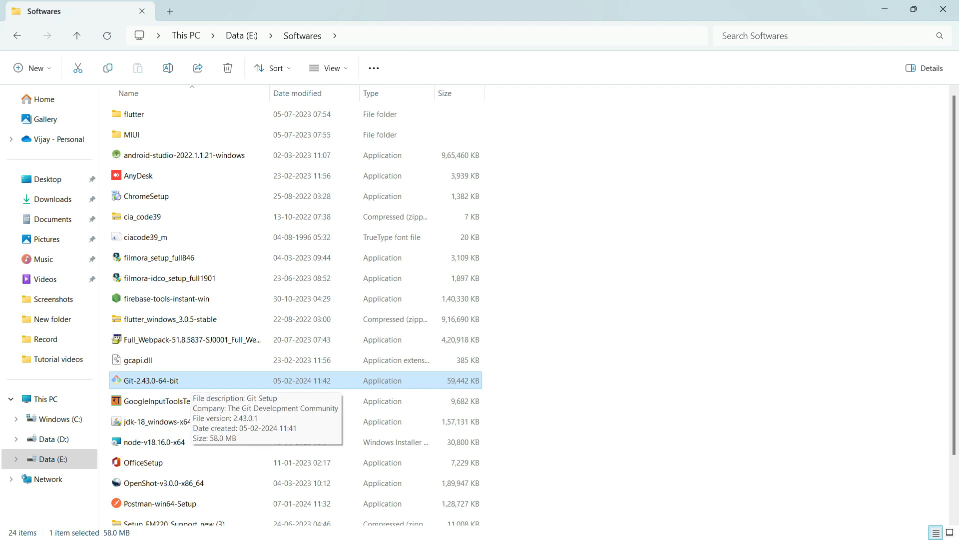
Run the Git-2.43.0-64-bit installer, install Git, and finish the setup without viewing the release notes
double_click(191, 381)
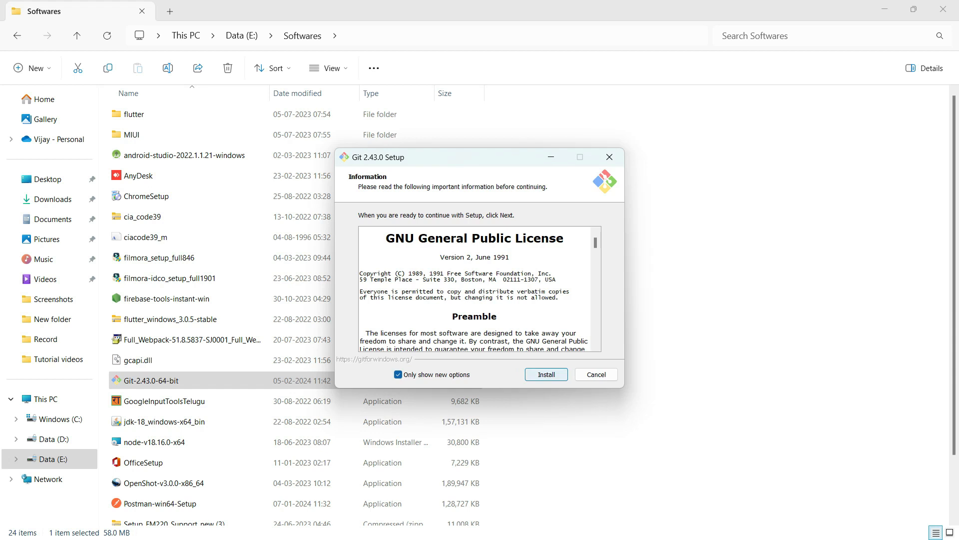
left_click(546, 374)
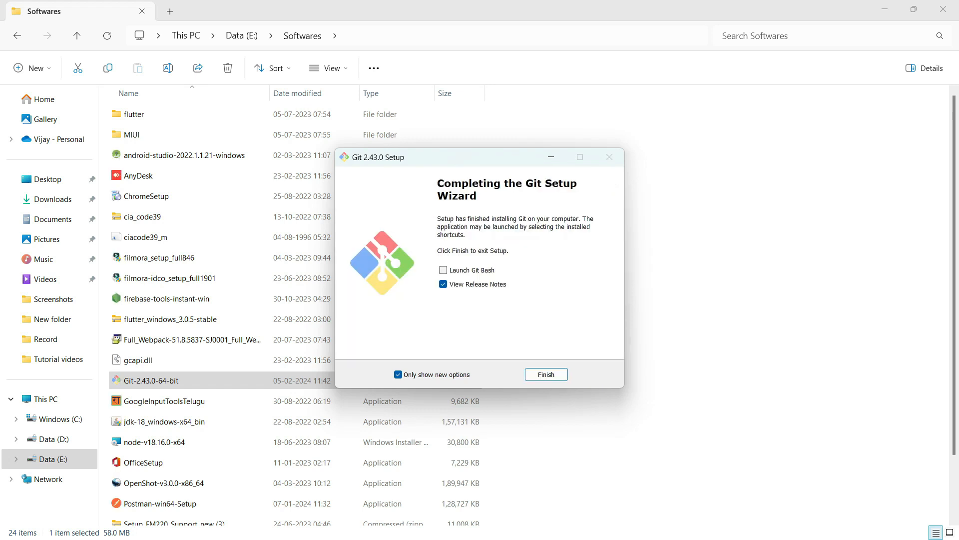
left_click(443, 284)
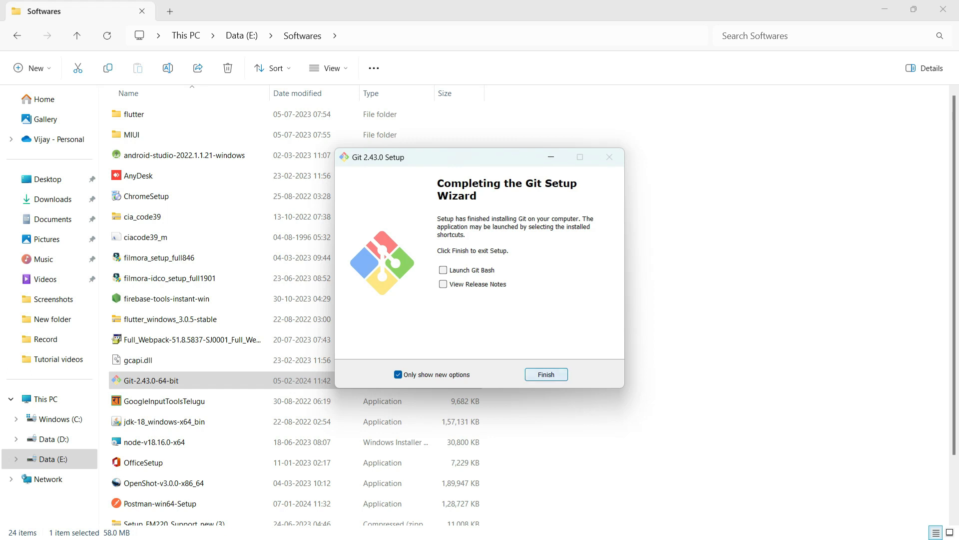
left_click(546, 375)
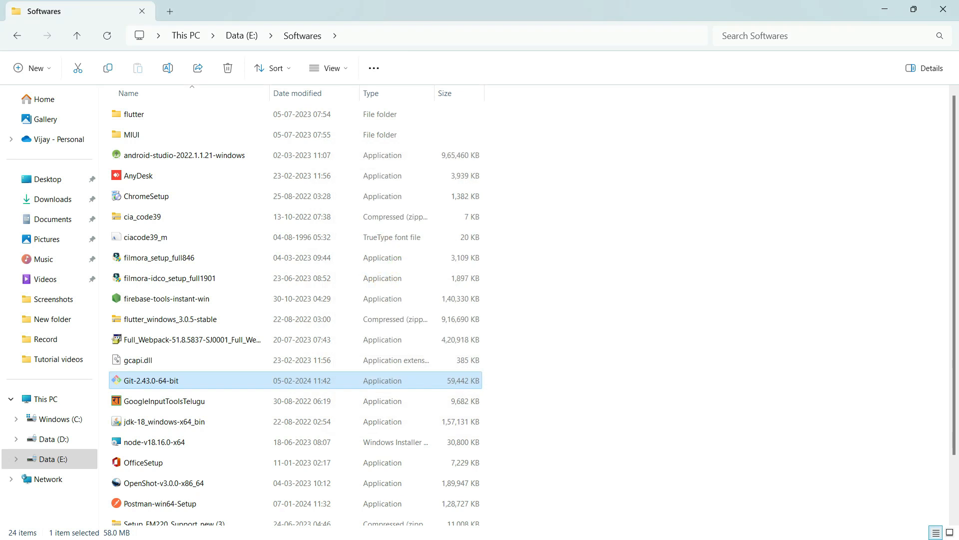
Return to the Flutter Windows install guide in the browser and follow its Android Studio link to the latest version's download page
key("alt+Tab")
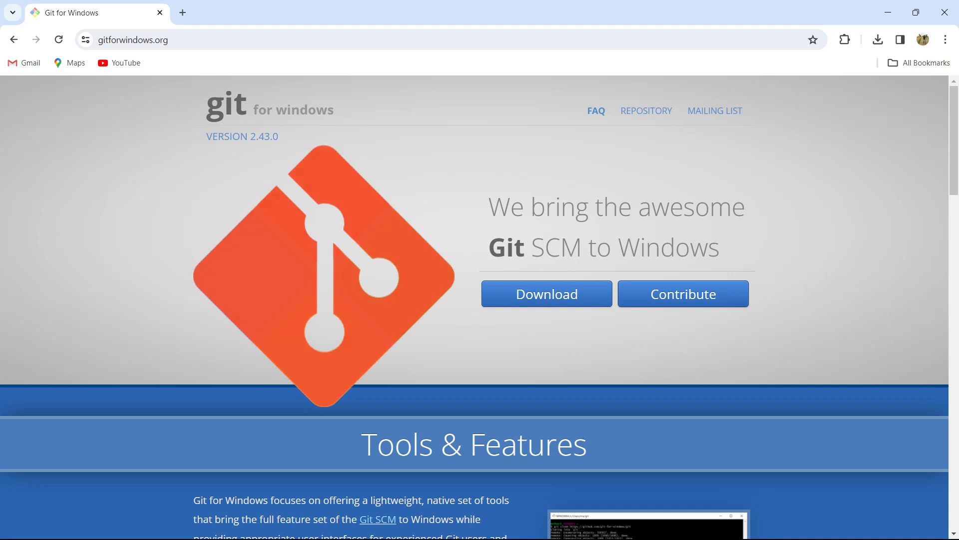
left_click(14, 39)
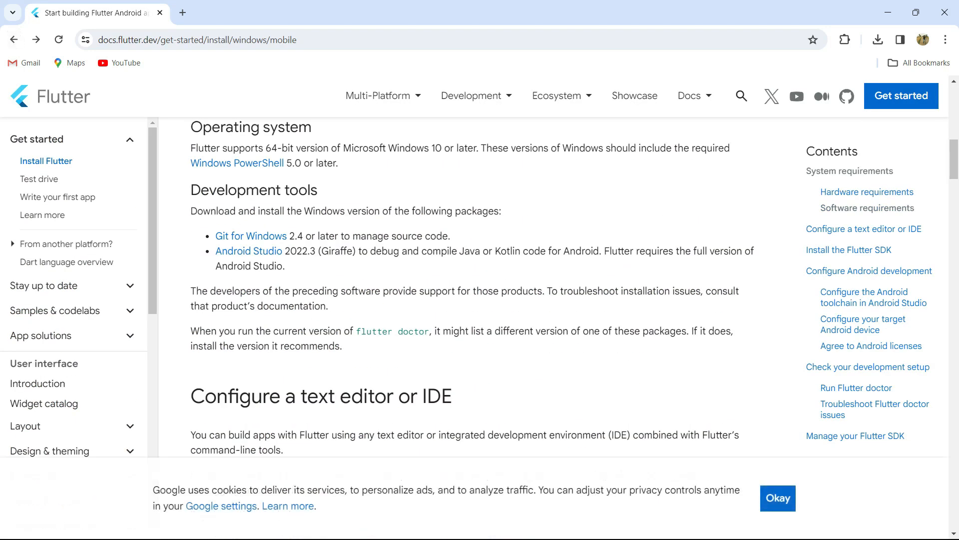
scroll(248, 233, "down", 1)
left_click(249, 234)
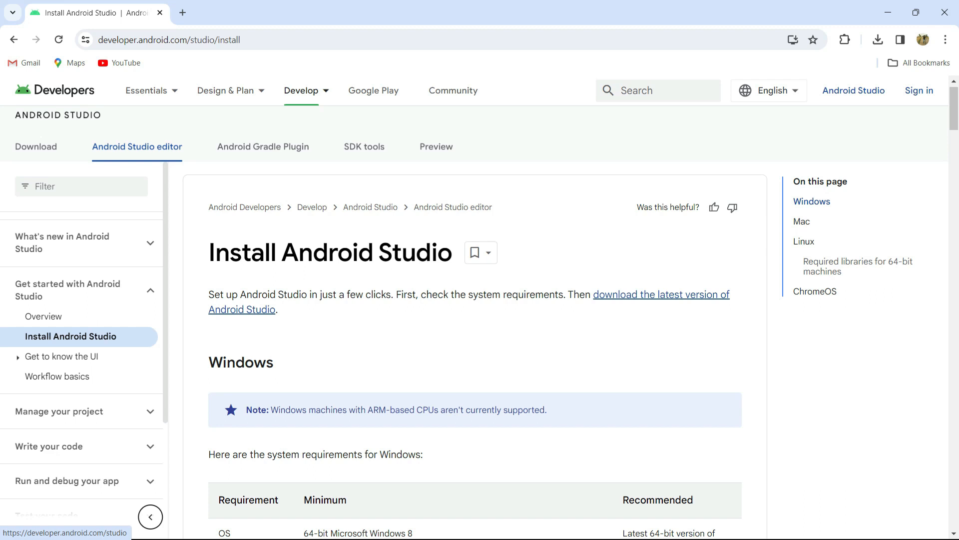
left_click(659, 294)
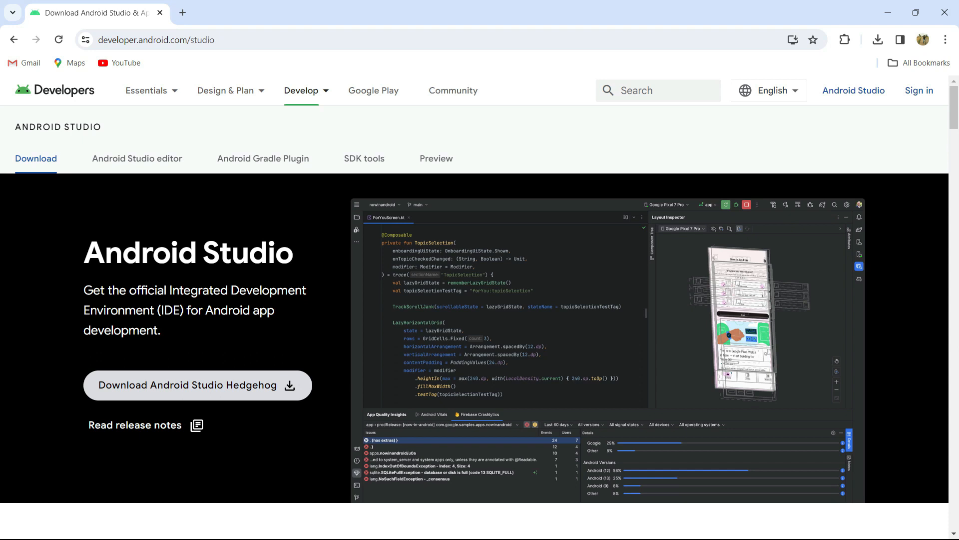
Accept the terms, download Android Studio Hedgehog 2023.1.1 Patch 2 for Windows, and show the downloaded file in its folder
left_click(197, 385)
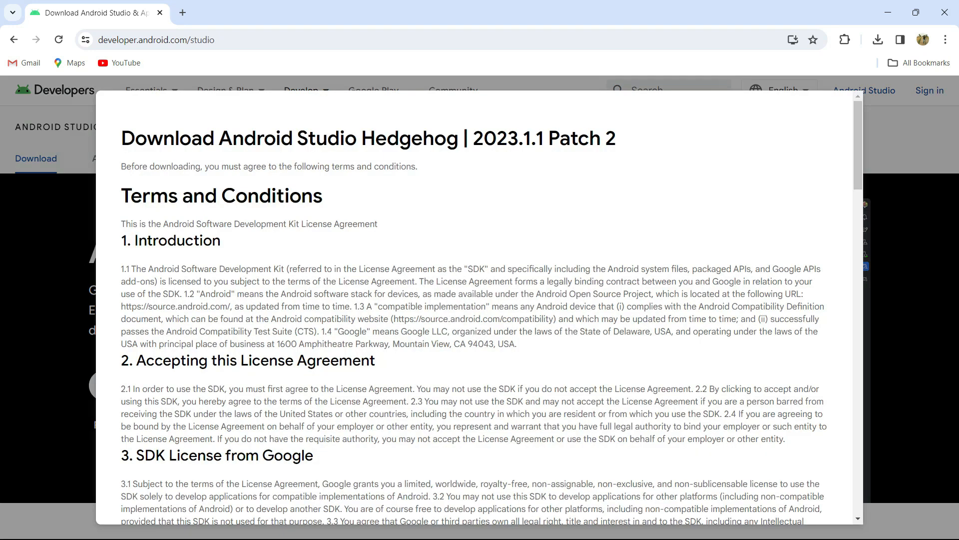
scroll(480, 307, "down", 14)
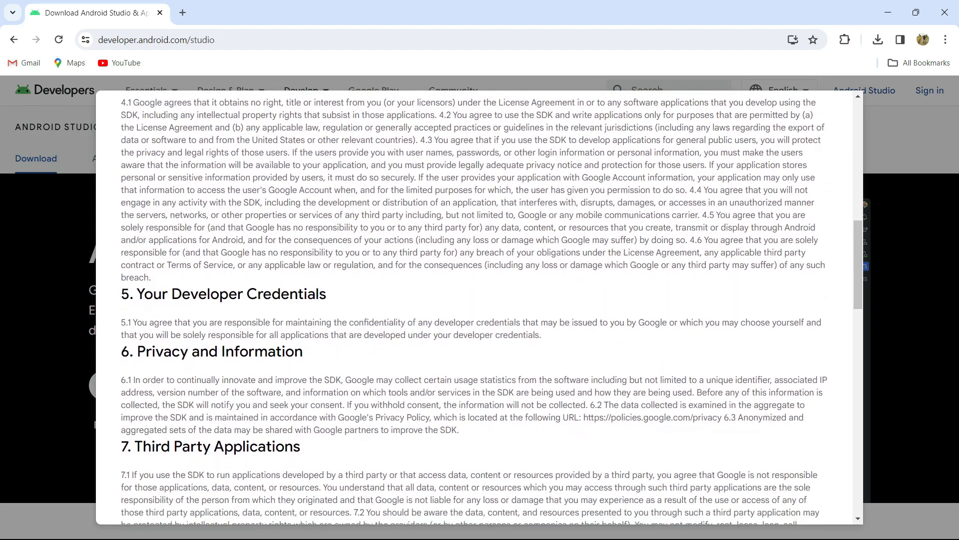
scroll(480, 308, "down", 20)
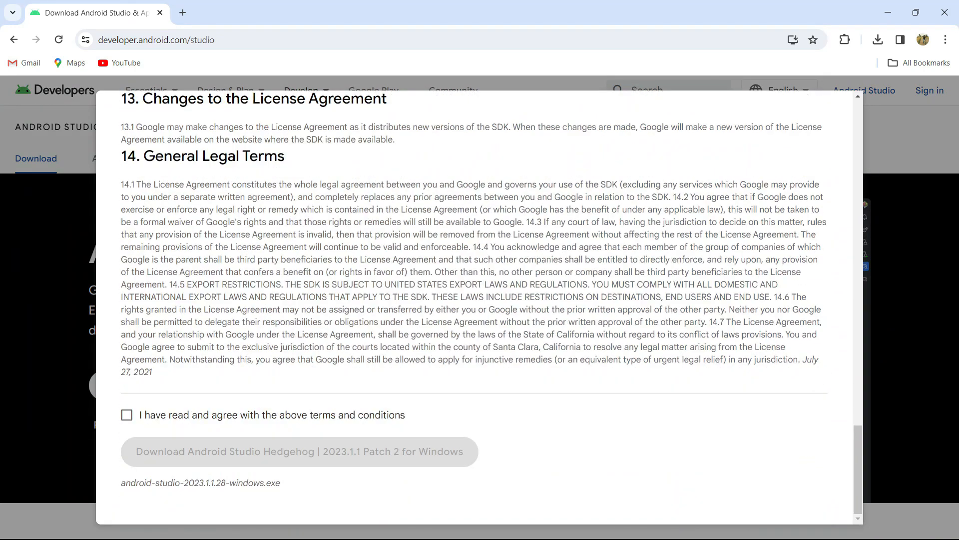
left_click(126, 414)
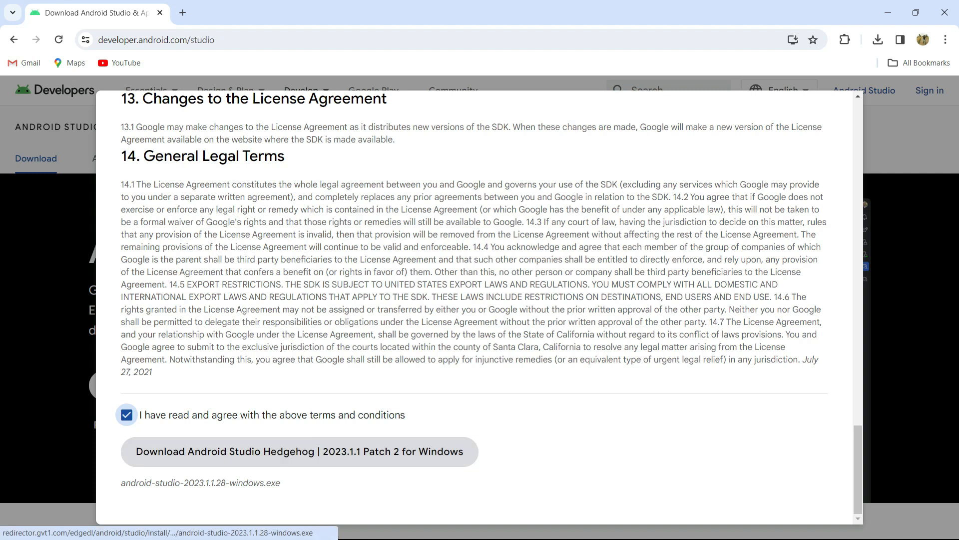
left_click(300, 451)
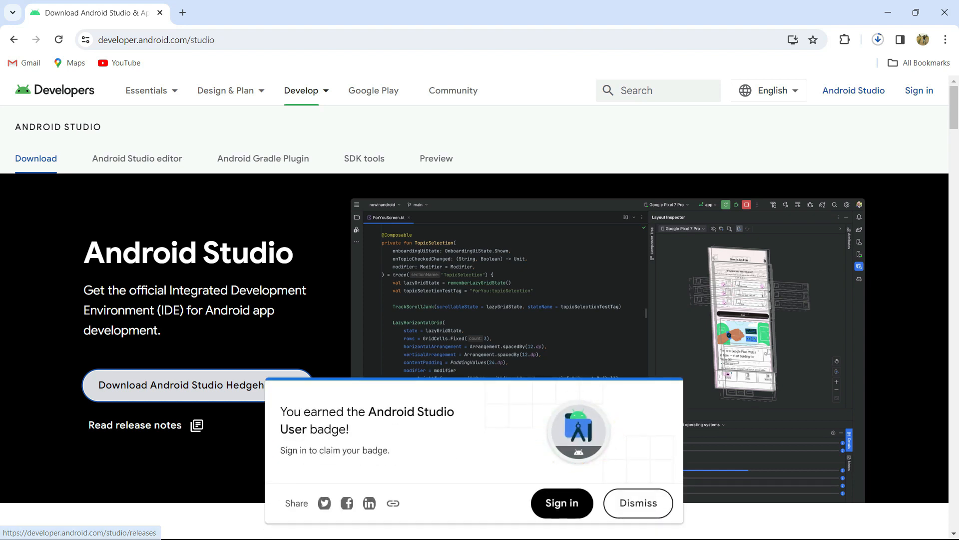
left_click(638, 503)
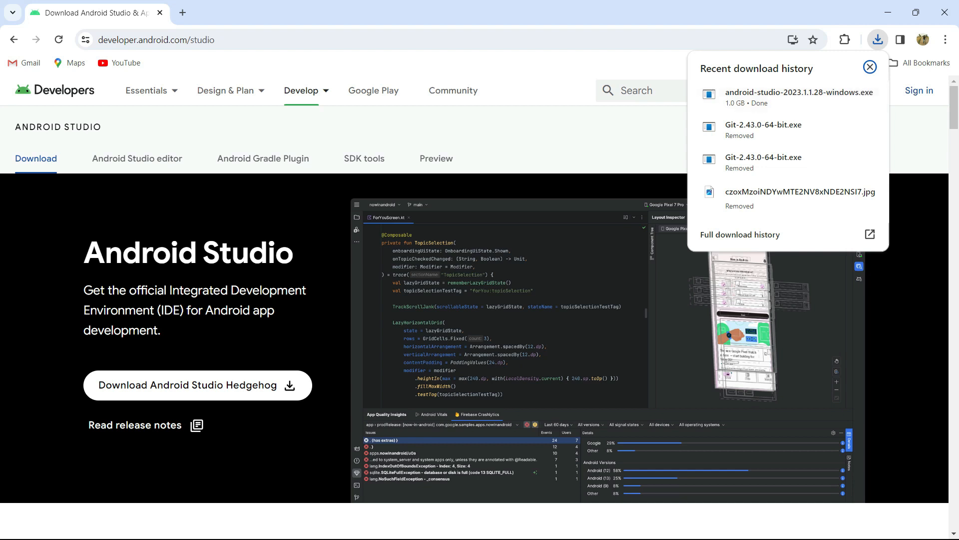
left_click(846, 94)
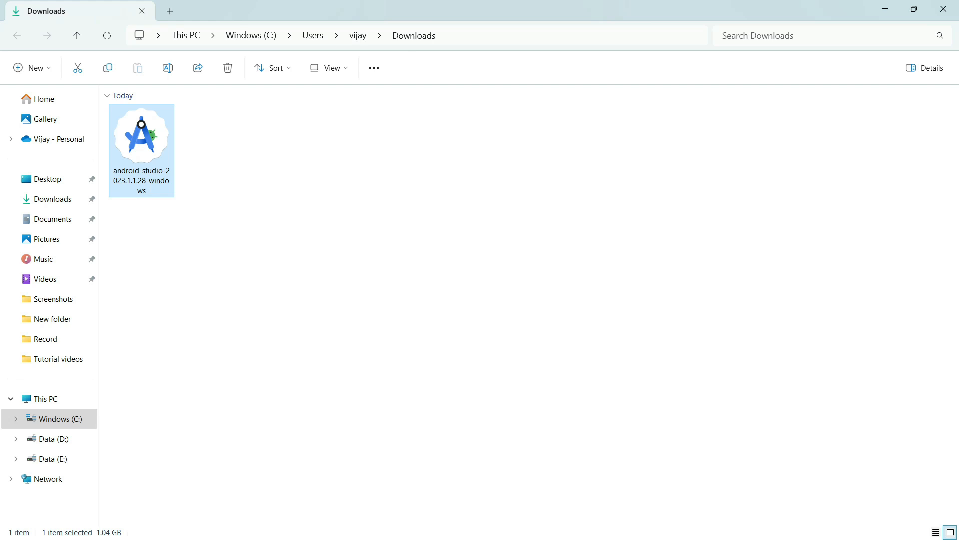
Move the android-studio-2023.1.1.28-windows installer from Downloads into the Softwares folder on drive E
key("ctrl+x")
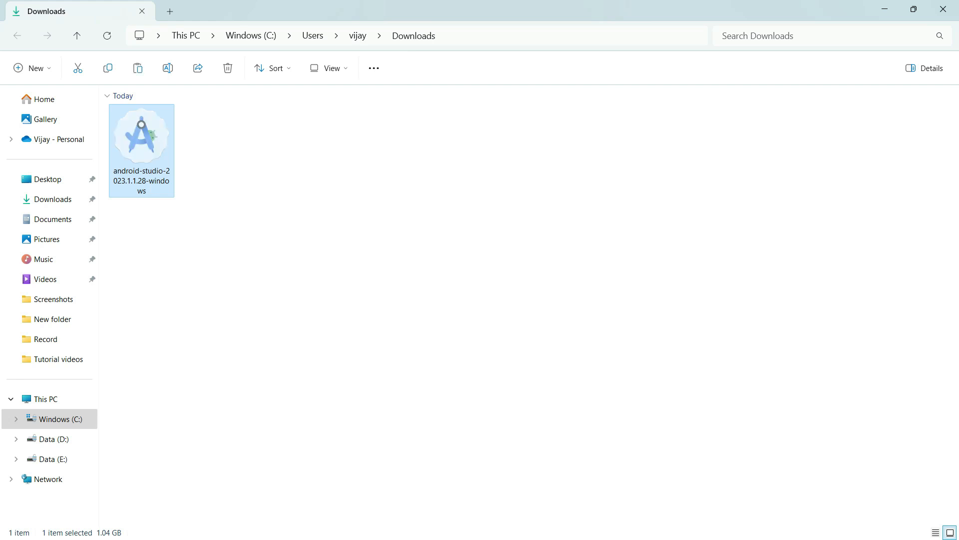
left_click(52, 459)
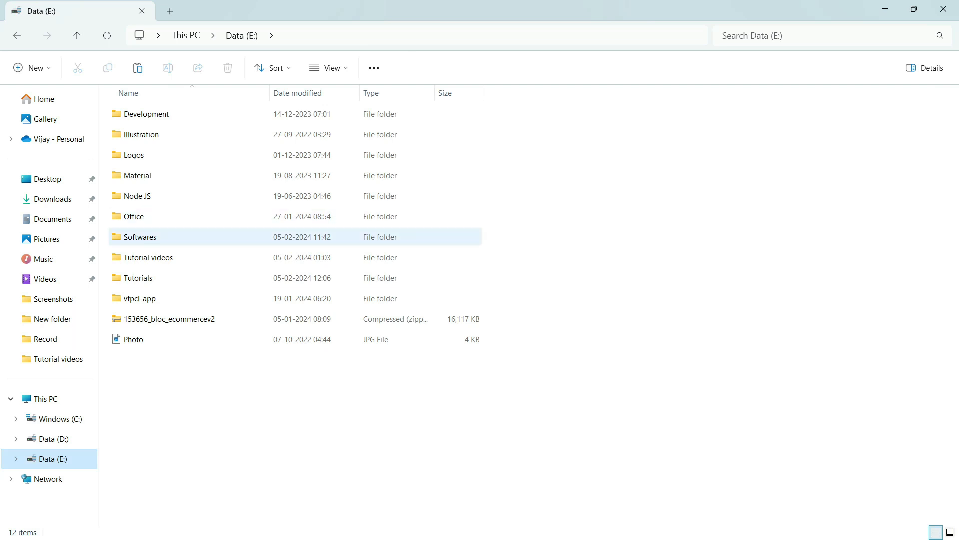
double_click(140, 237)
key("ctrl+v")
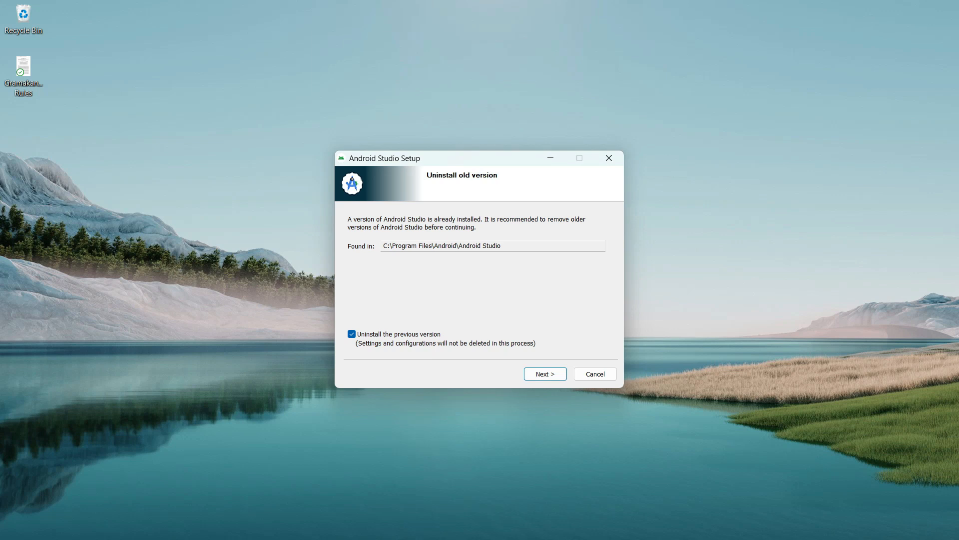
Uninstall the previous Android Studio version through the new version's setup and agree to remove its program files
left_click(545, 374)
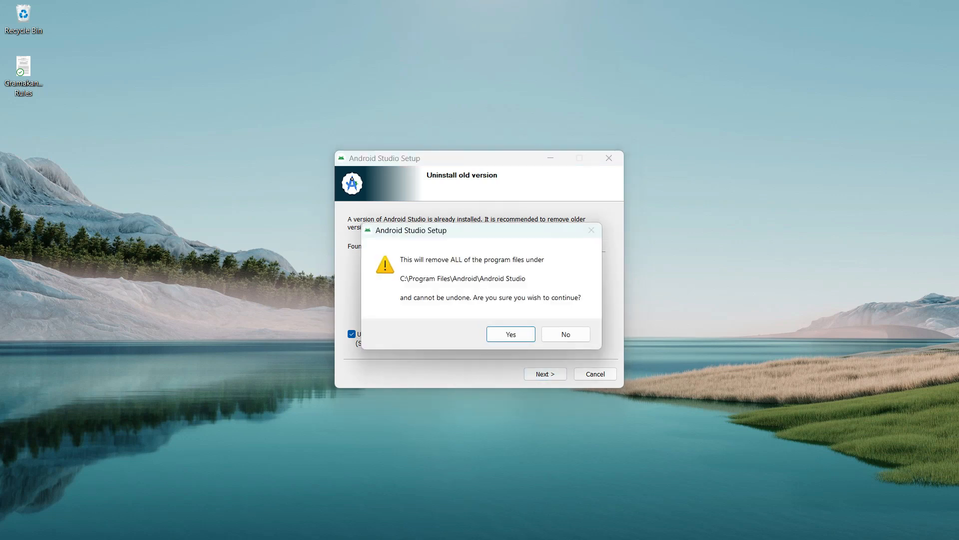
left_click(510, 334)
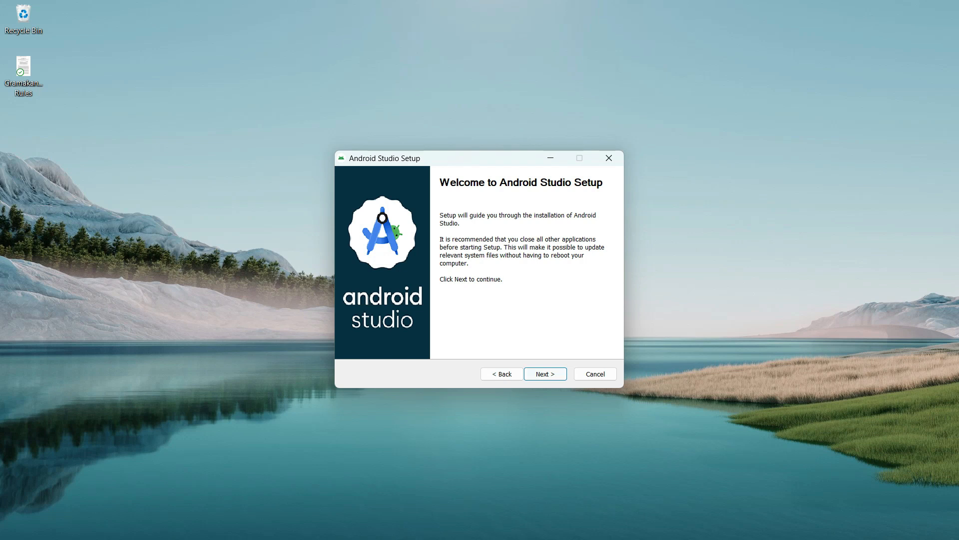
Install Android Studio with Android Virtual Device in C:\Program Files\Android\Android Studio, and finish the setup without starting the program
left_click(545, 374)
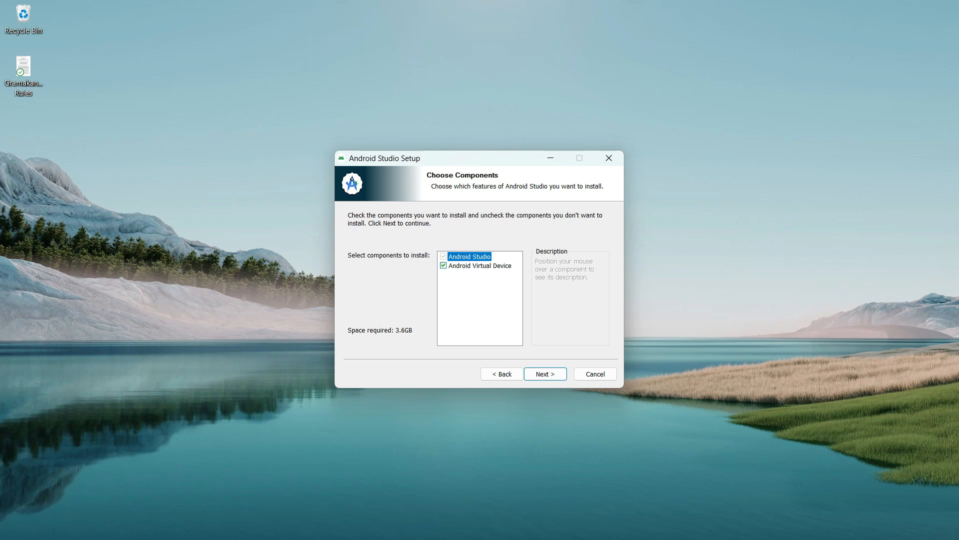
left_click(546, 374)
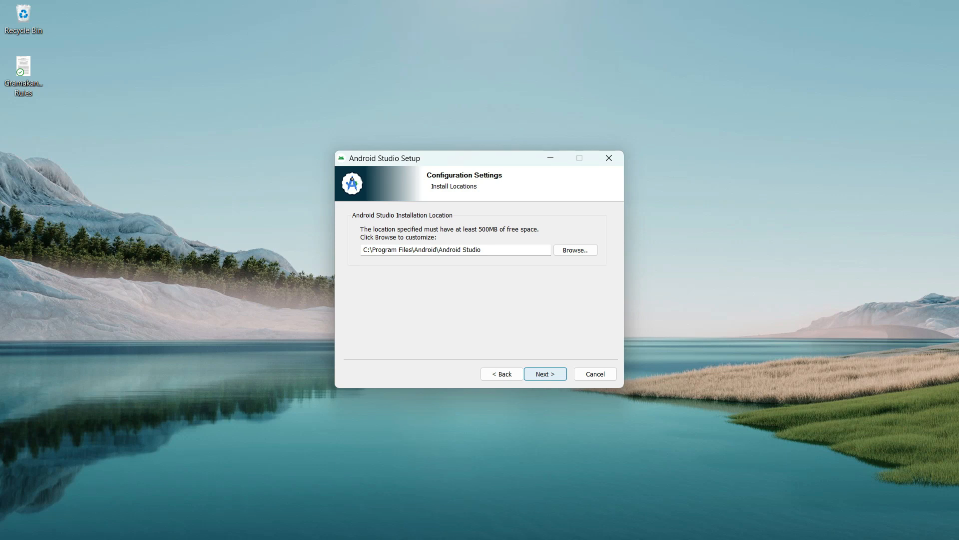
left_click(545, 373)
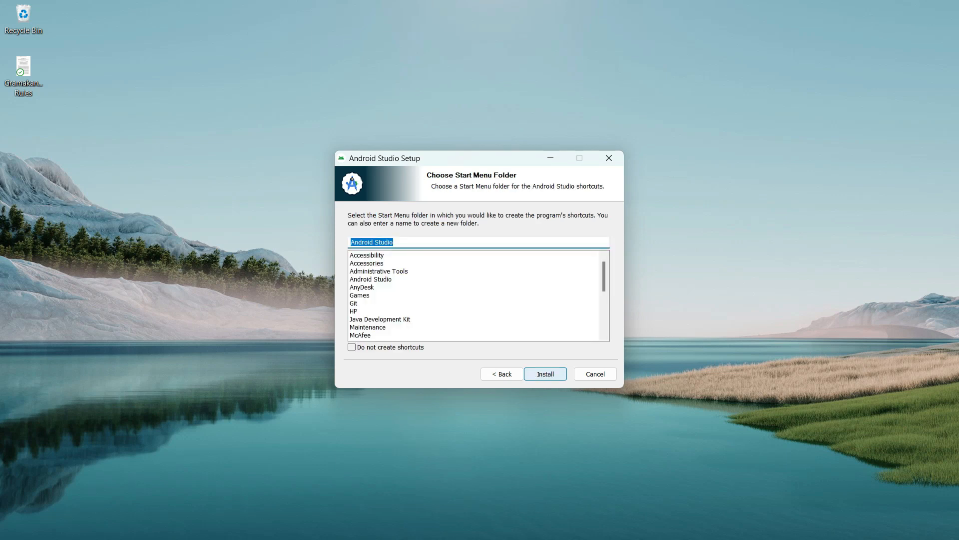
key("Return")
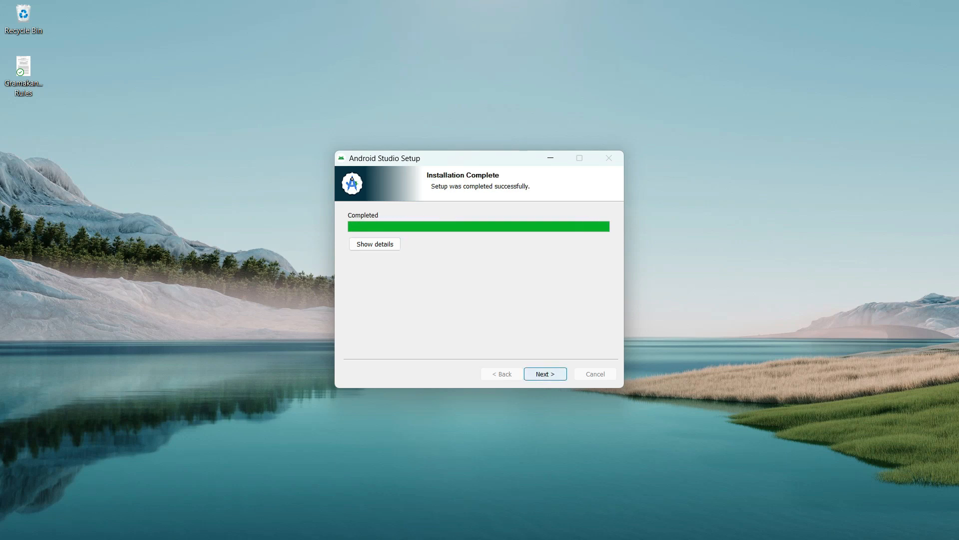
key("Return")
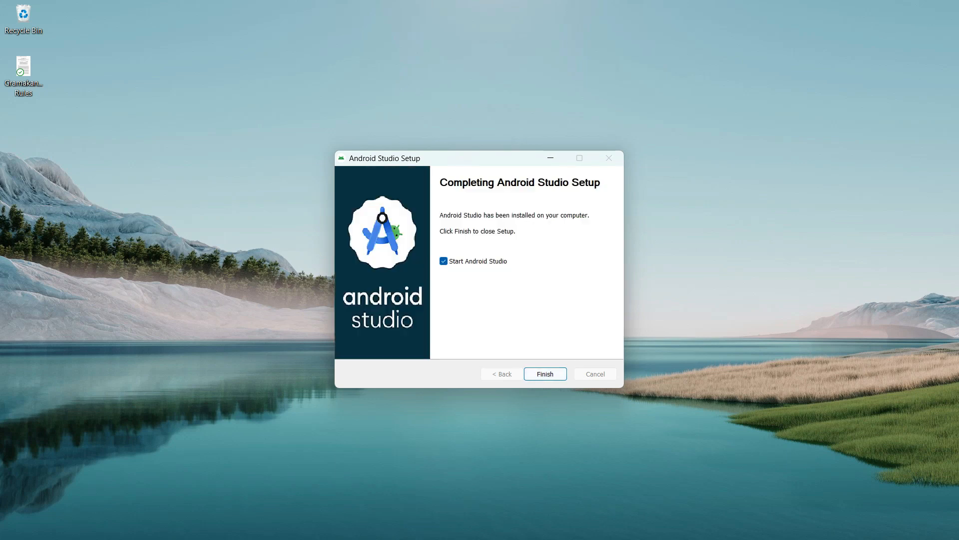
left_click(443, 261)
key("Return")
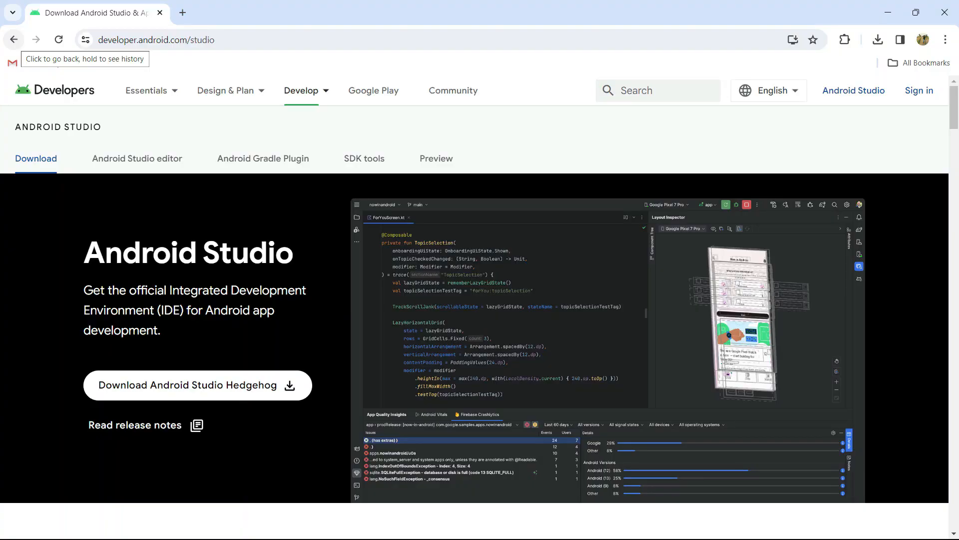
Go back from the Android Studio download page to the Development tools section of the Flutter Windows install guide
left_click(14, 39)
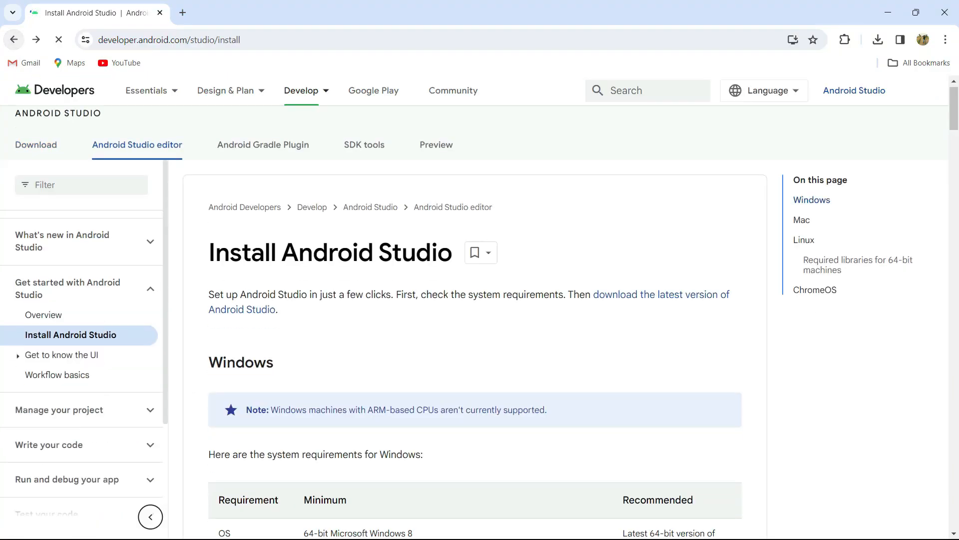
left_click(14, 40)
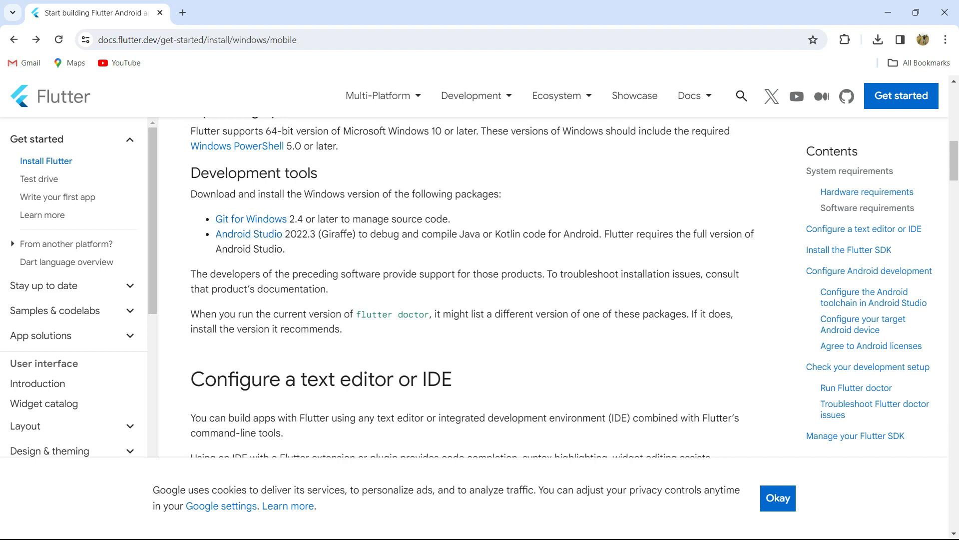
left_click(888, 12)
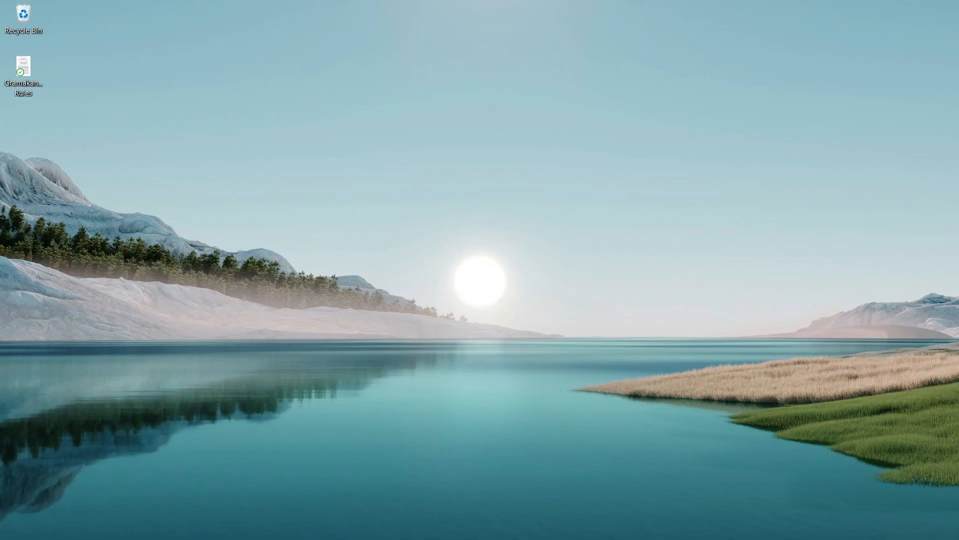
key("alt+Tab")
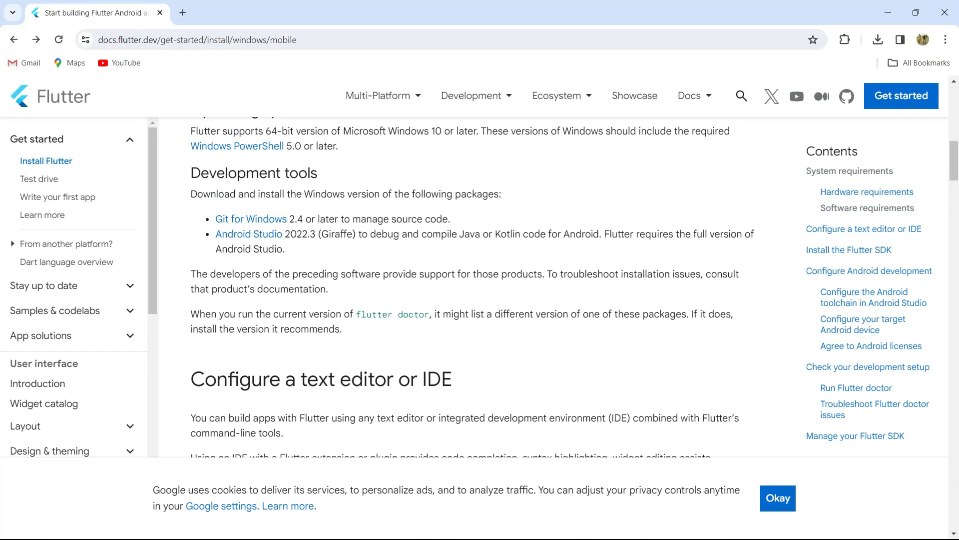
Show the Download and install instructions in the guide's Install the Flutter SDK section
scroll(472, 287, "down", 2)
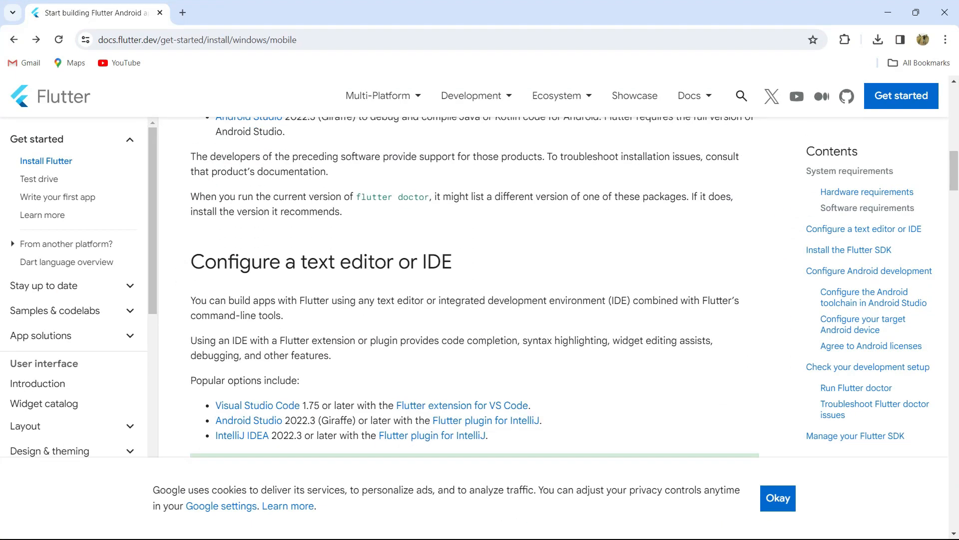
scroll(249, 303, "up", 3)
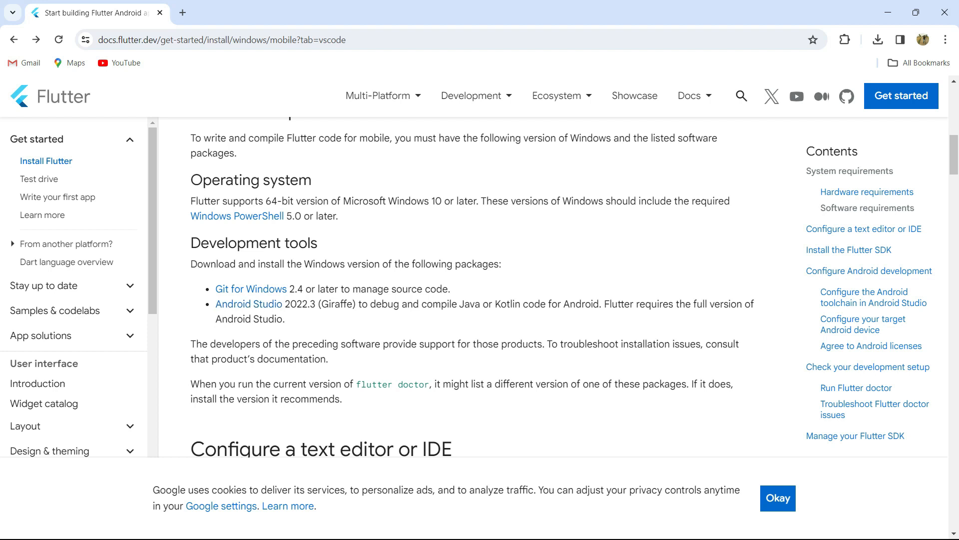
scroll(473, 287, "down", 5)
scroll(473, 286, "down", 4)
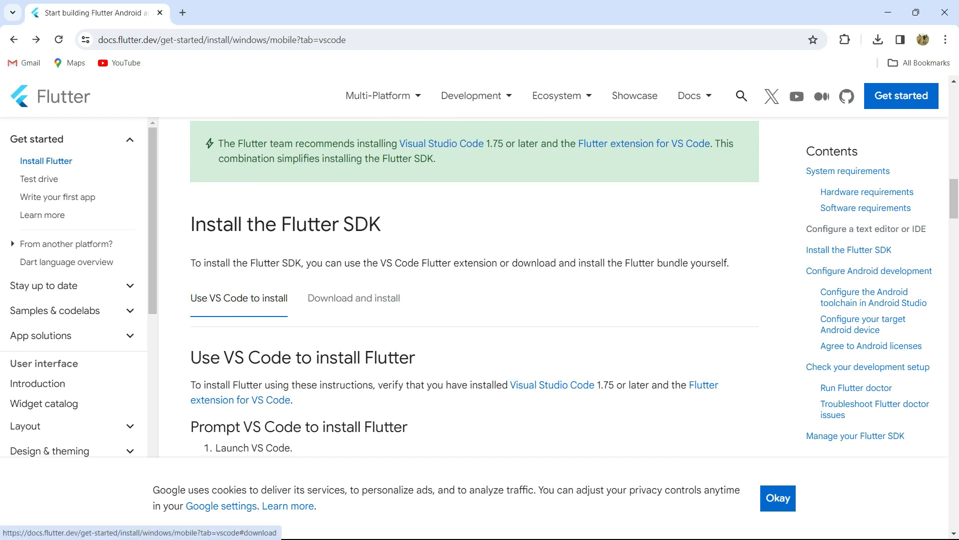
left_click(354, 297)
scroll(353, 298, "down", 3)
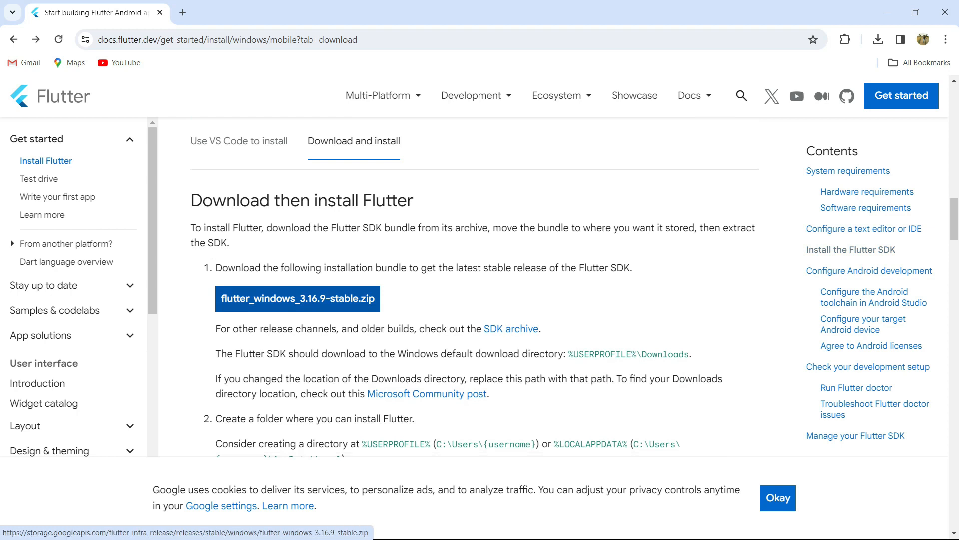
Download the flutter_windows_3.16.9-stable.zip bundle and show it in its folder
left_click(298, 298)
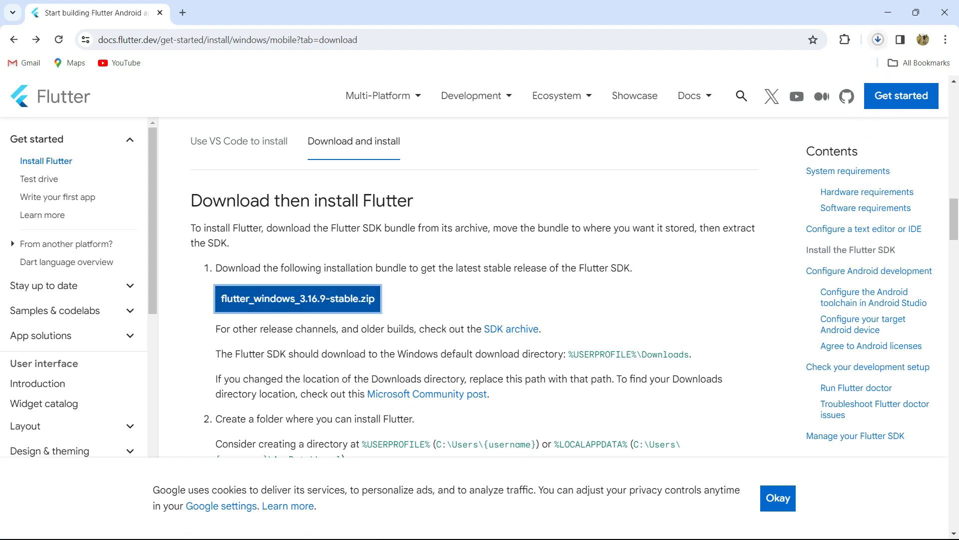
left_click(878, 40)
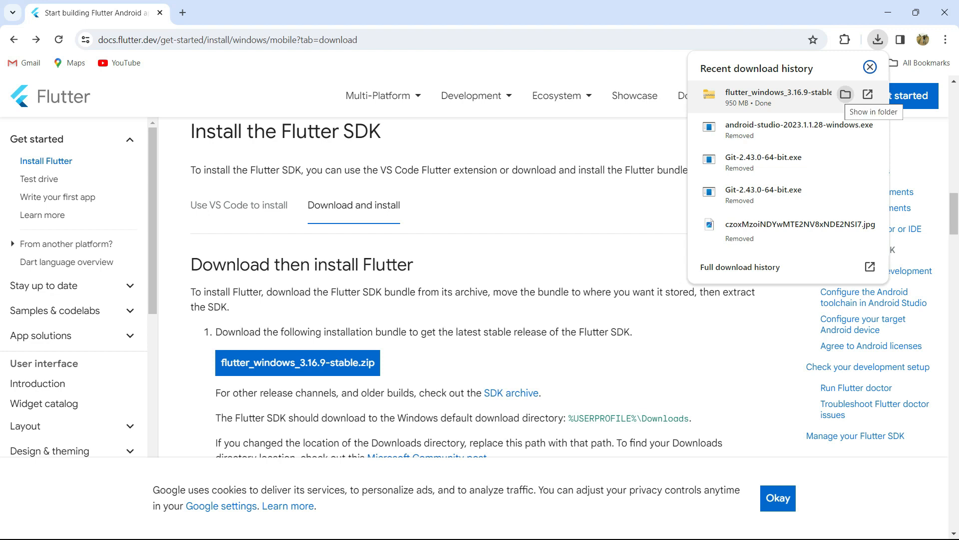
left_click(845, 93)
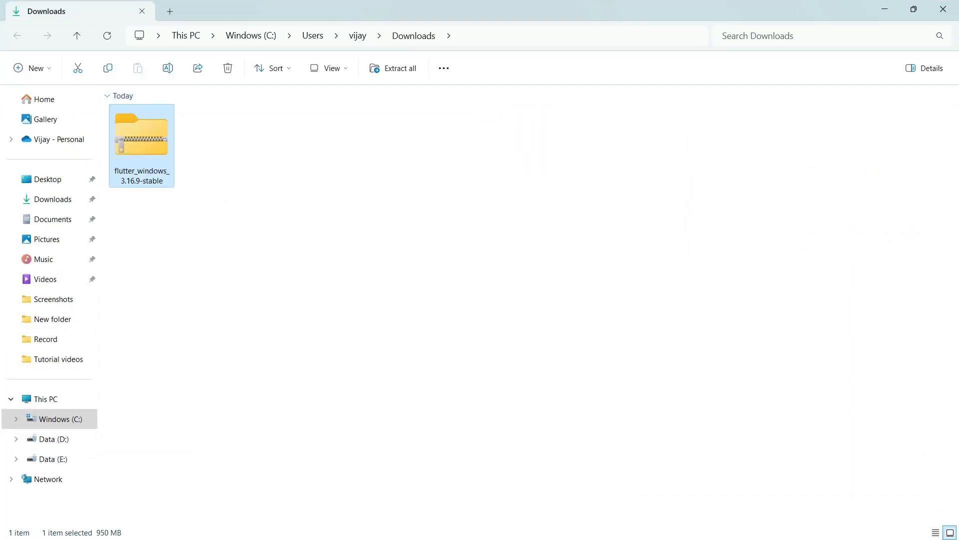
Move the flutter_windows_3.16.9-stable zip from Downloads into the C:\Src folder
key("ctrl+x")
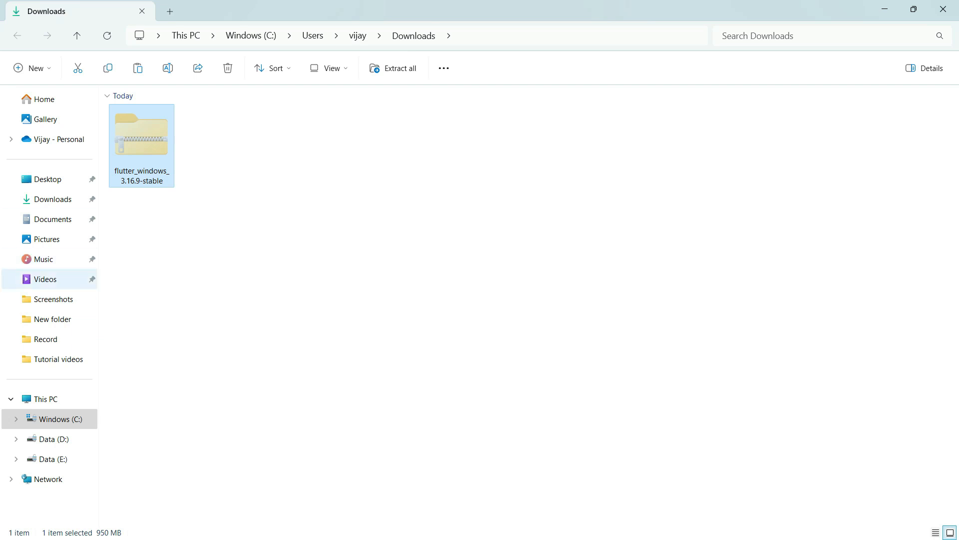
left_click(55, 419)
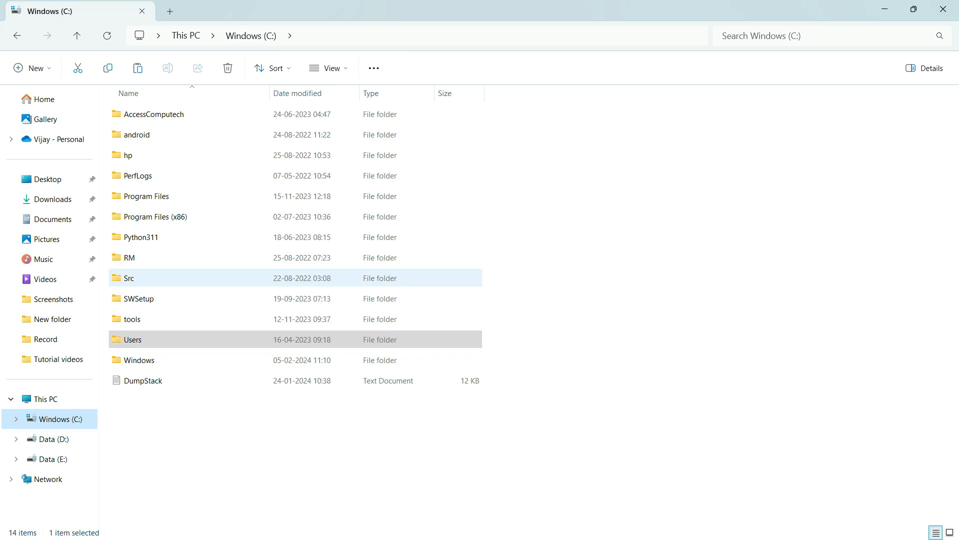
left_click(200, 278)
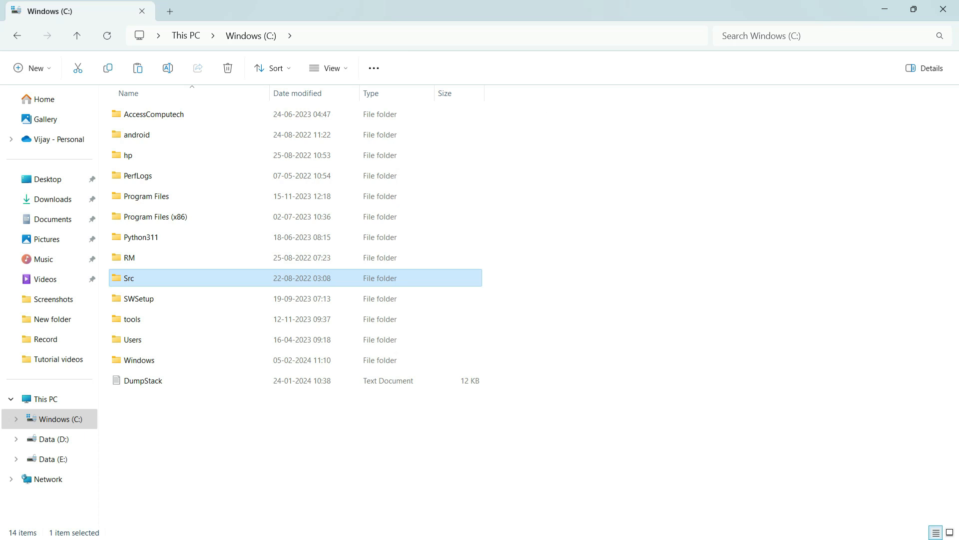
key("Return")
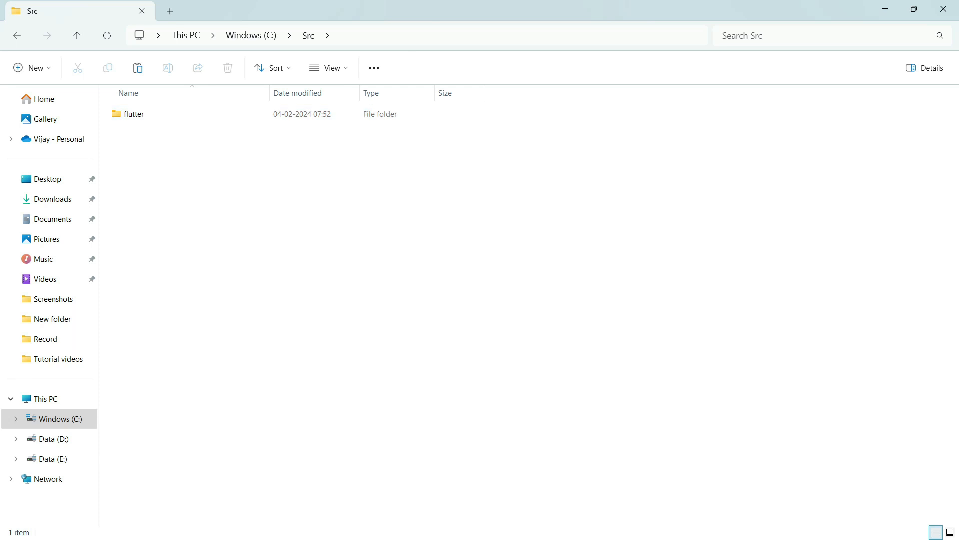
left_click(134, 114)
key("ctrl+v")
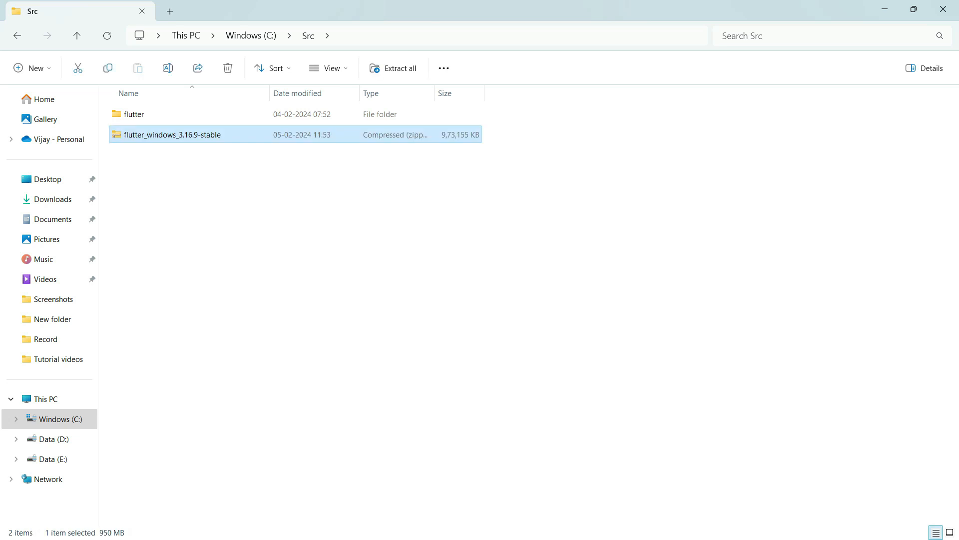
key("Escape")
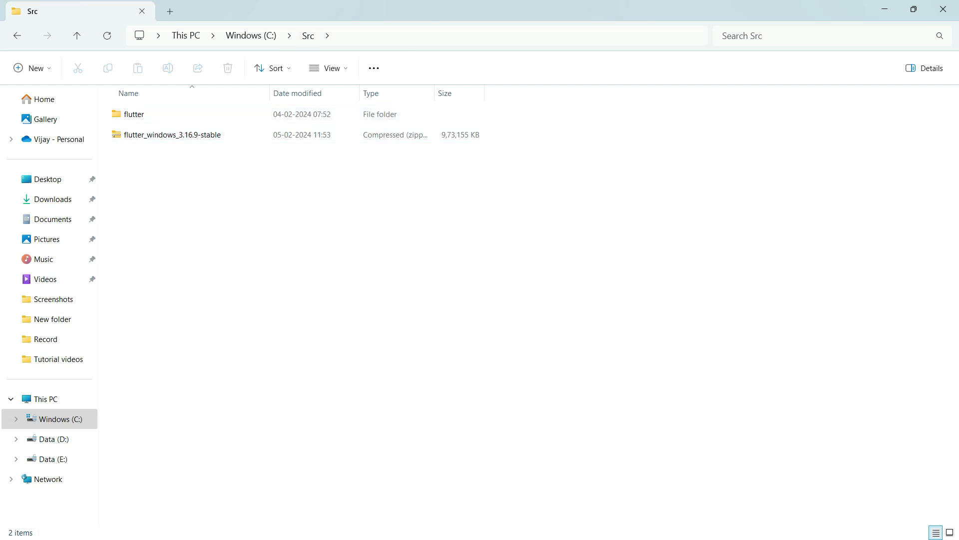
left_click(395, 135)
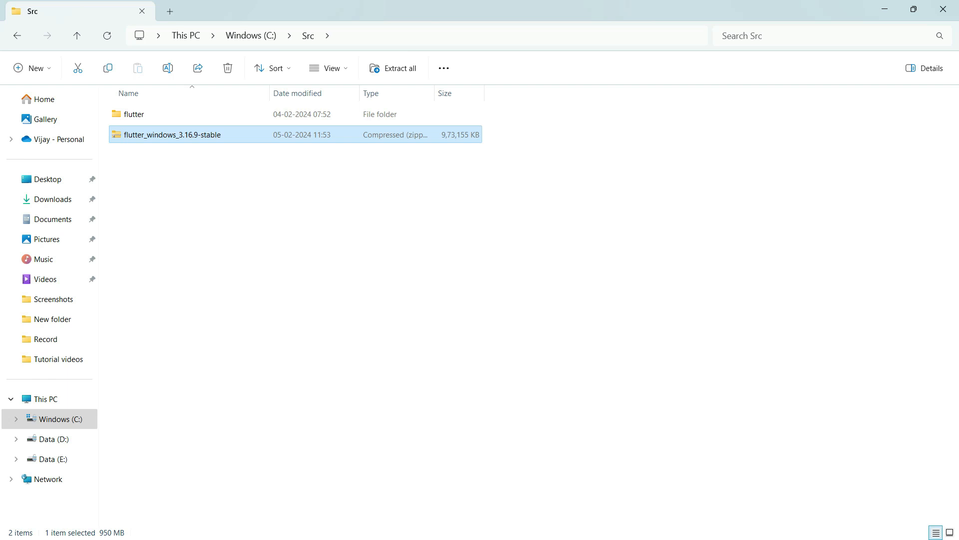
Switch to Chrome, search the web for winrar, and download the WinRAR 6.24 English 64 bit installer from win-rar.com
key("alt+Tab")
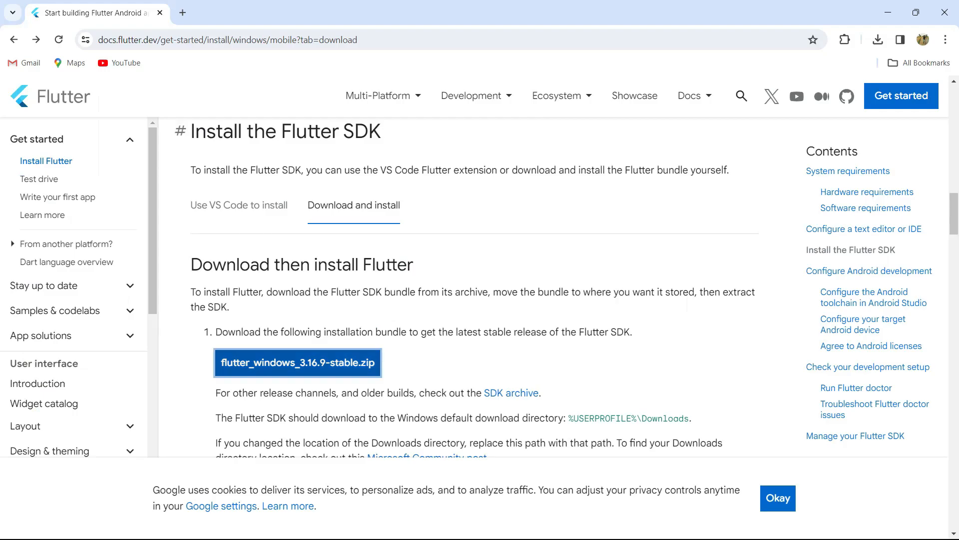
left_click(241, 40)
type("w")
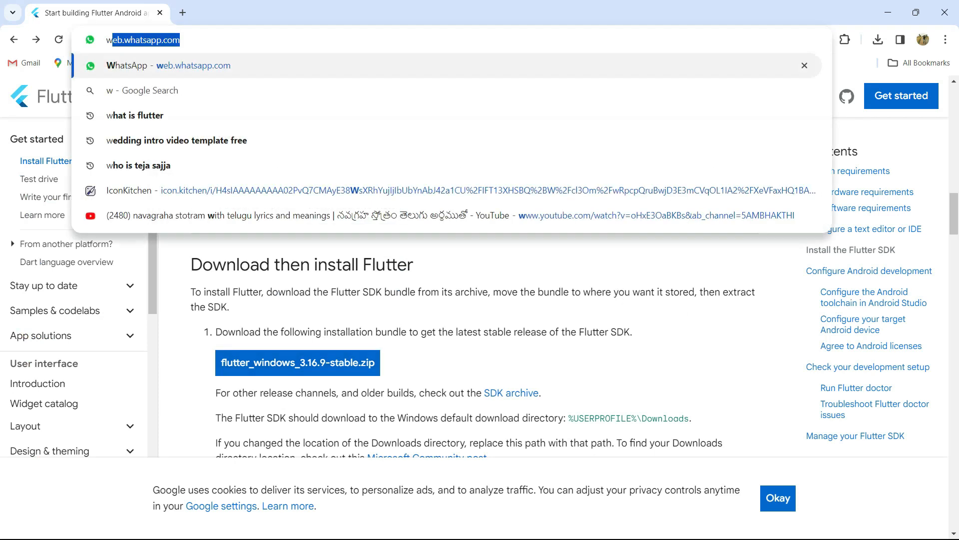
type("inrar")
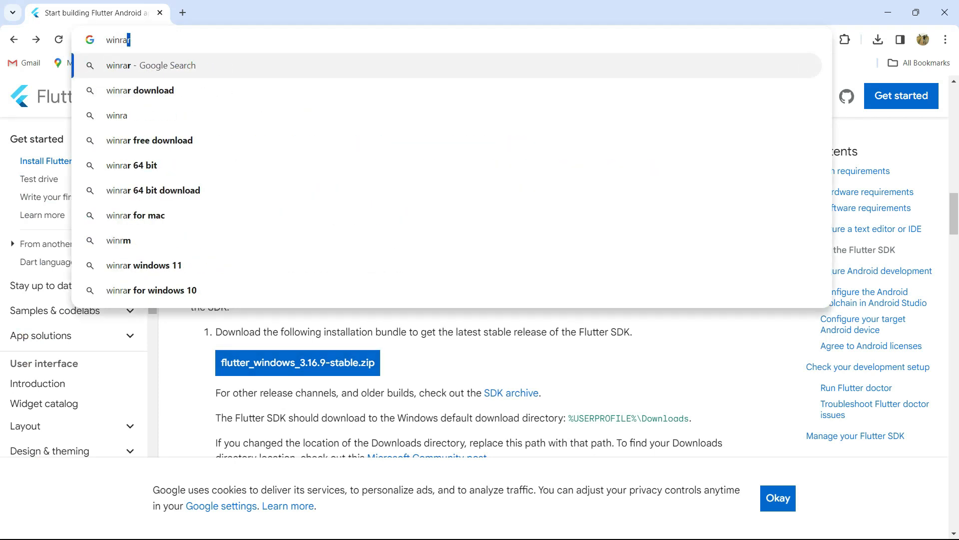
key("Return")
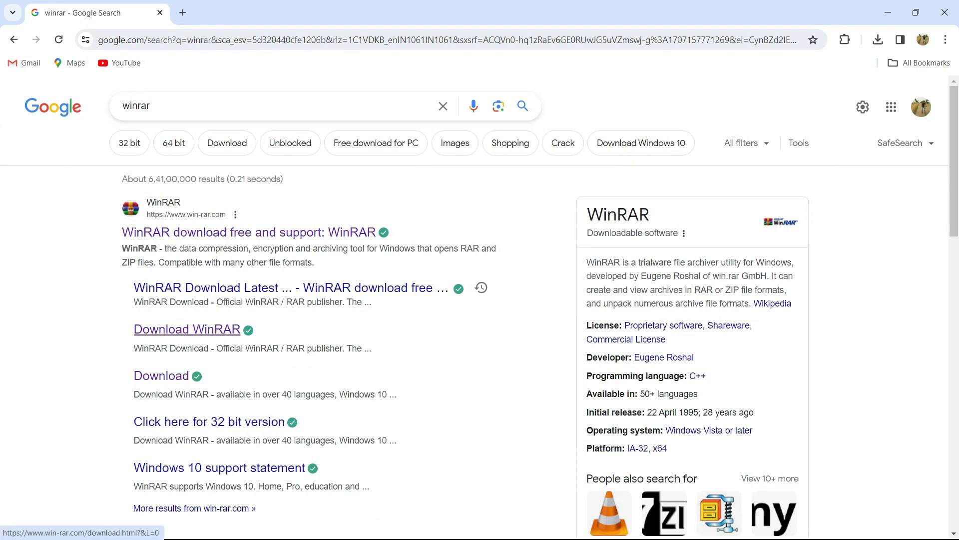
left_click(187, 329)
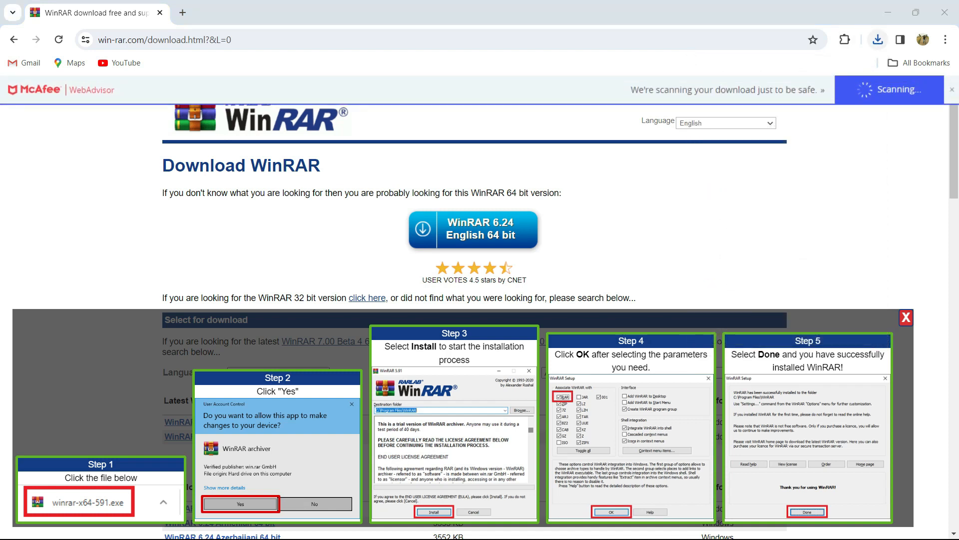
Show the downloaded winrar-x64-624 installer in its folder and move it to E:\Softwares
left_click(878, 40)
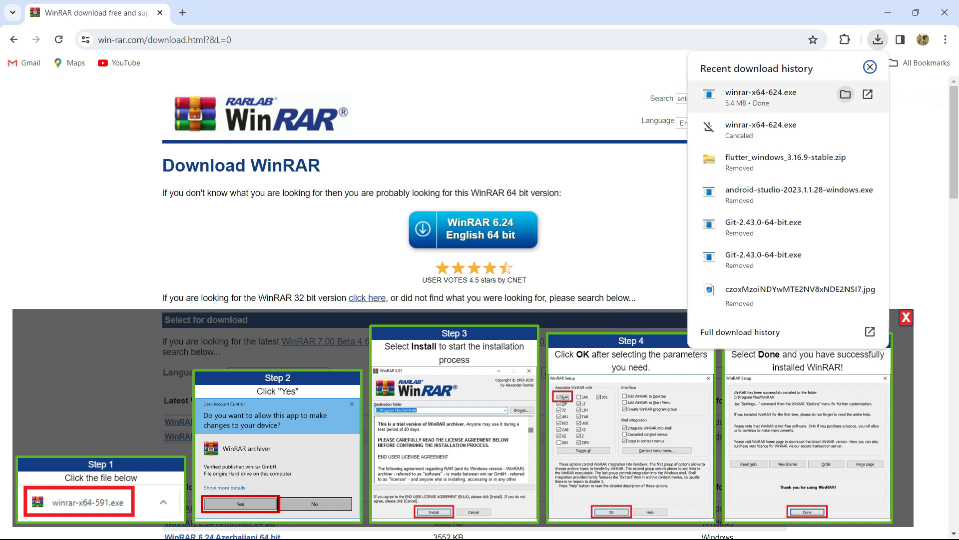
left_click(845, 94)
key("ctrl+x")
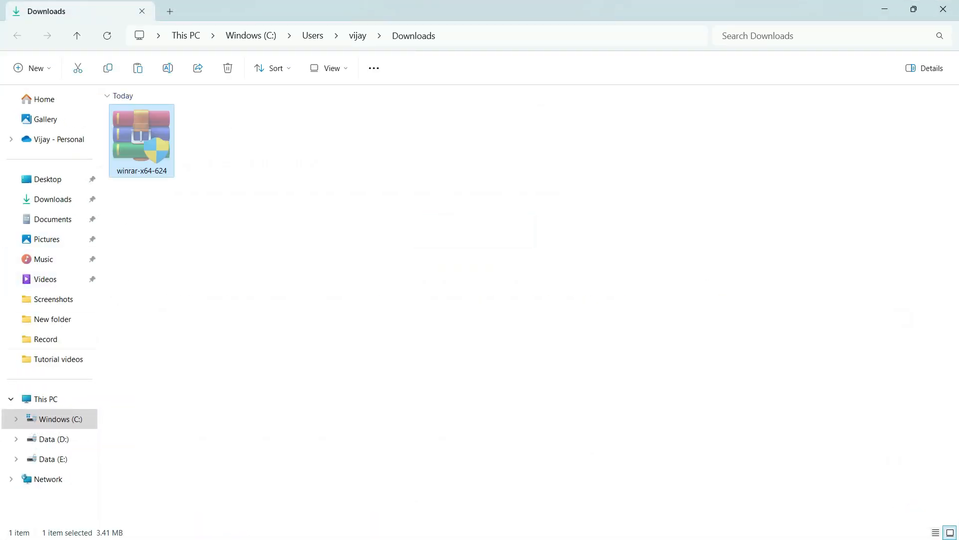
left_click(50, 459)
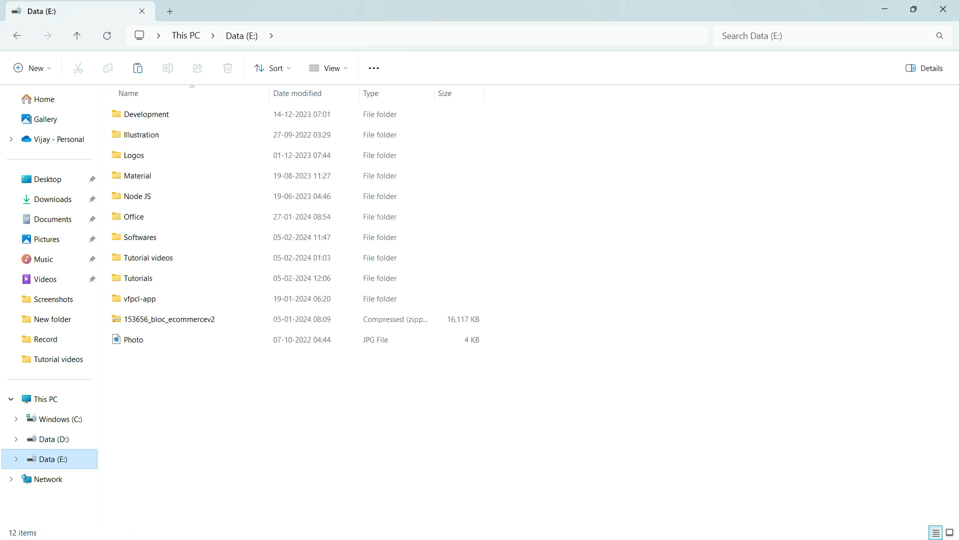
double_click(139, 236)
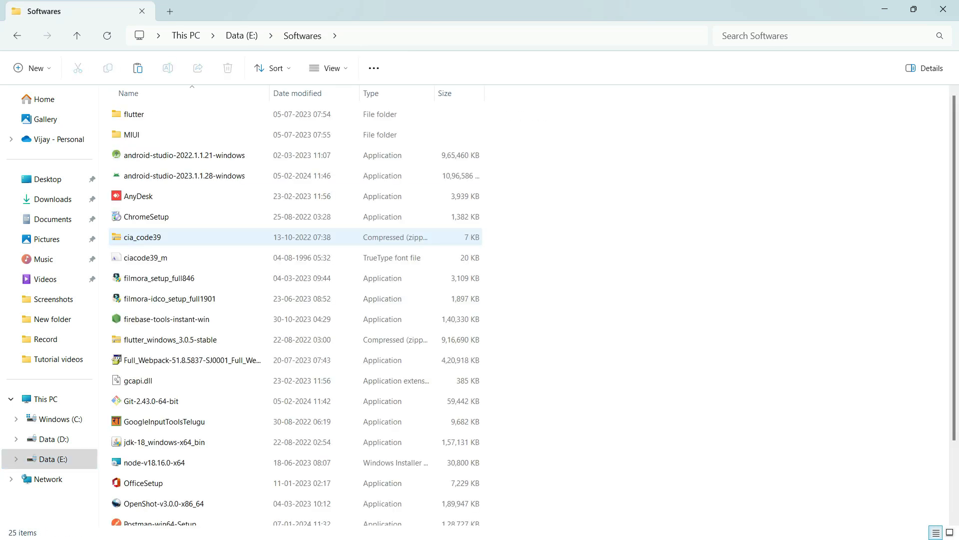
key("ctrl+v")
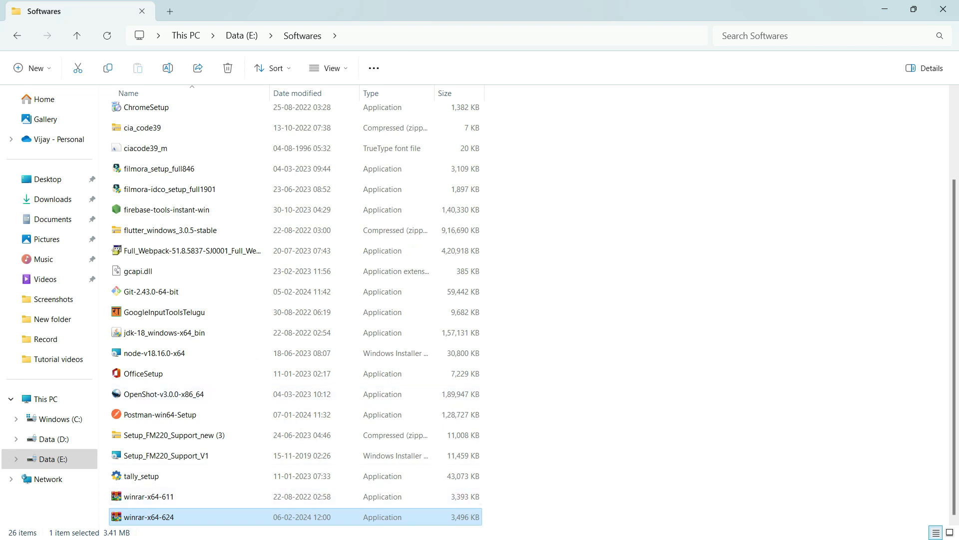
Install WinRAR 6.24 in C:\Program Files\WinRAR with the default options, and close the WinRAR shortcuts folder
key("Return")
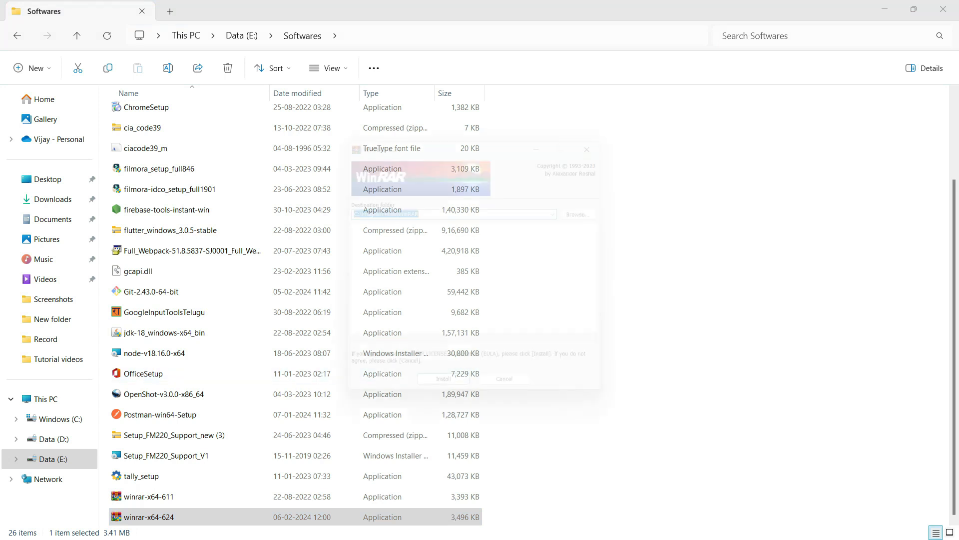
key("Return")
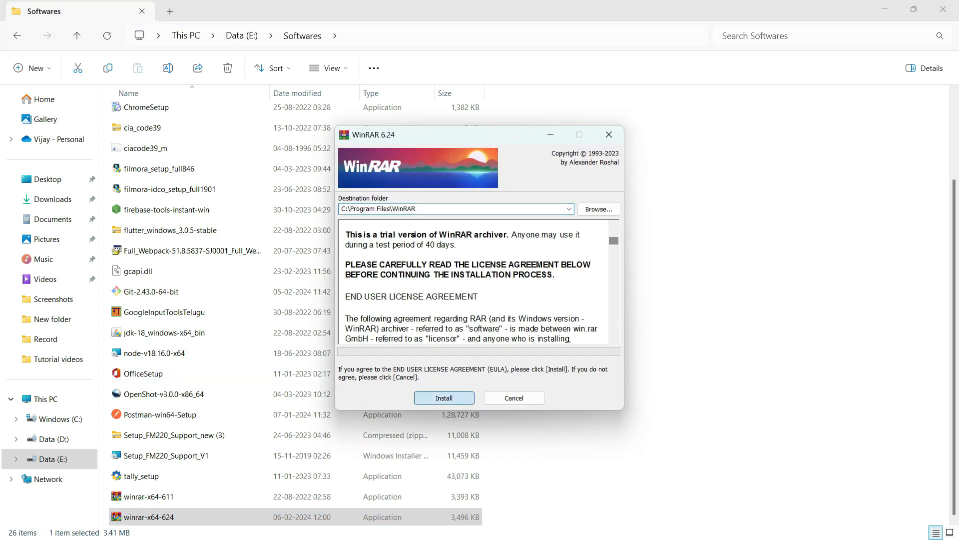
key("Return")
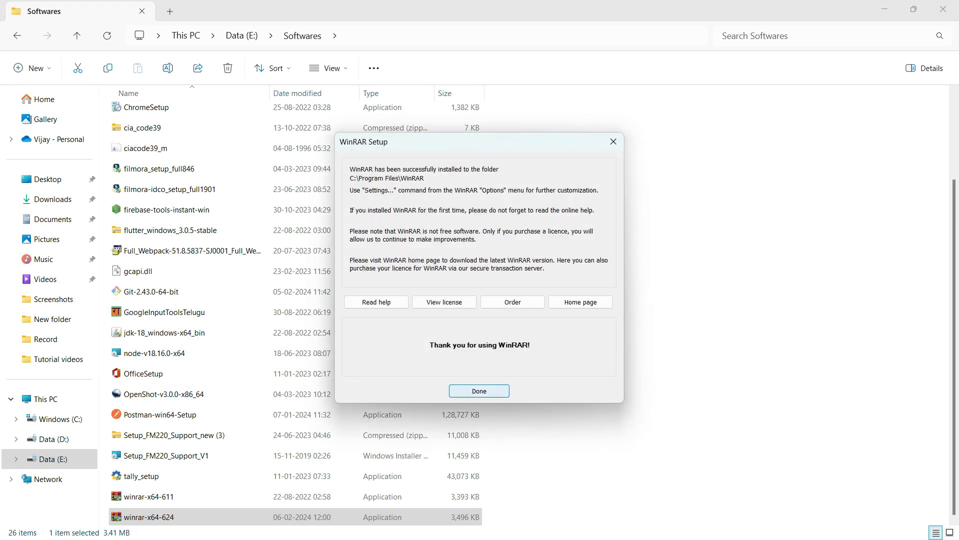
key("Return")
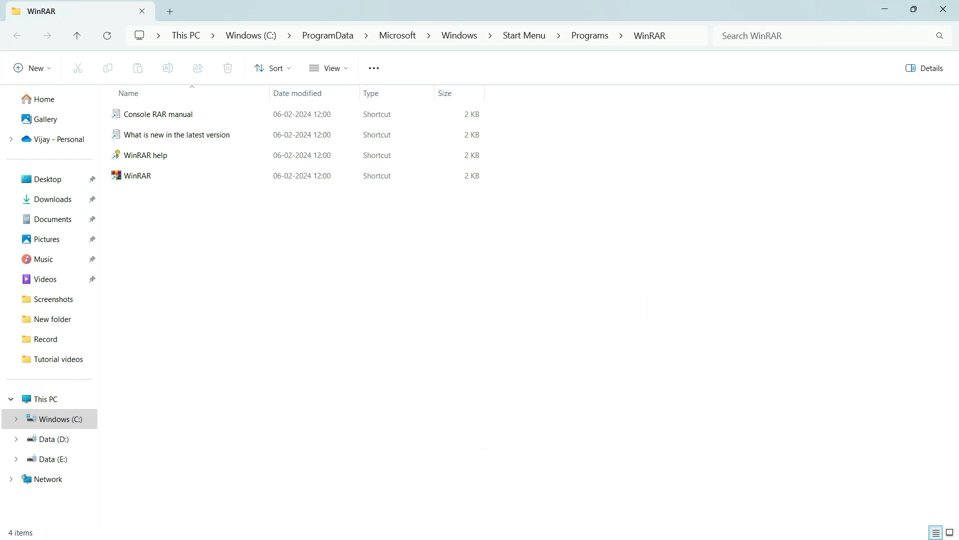
left_click(943, 9)
Move the flutter_windows_3.16.9-stable zip from Downloads to the empty C:\Src folder
left_click(53, 199)
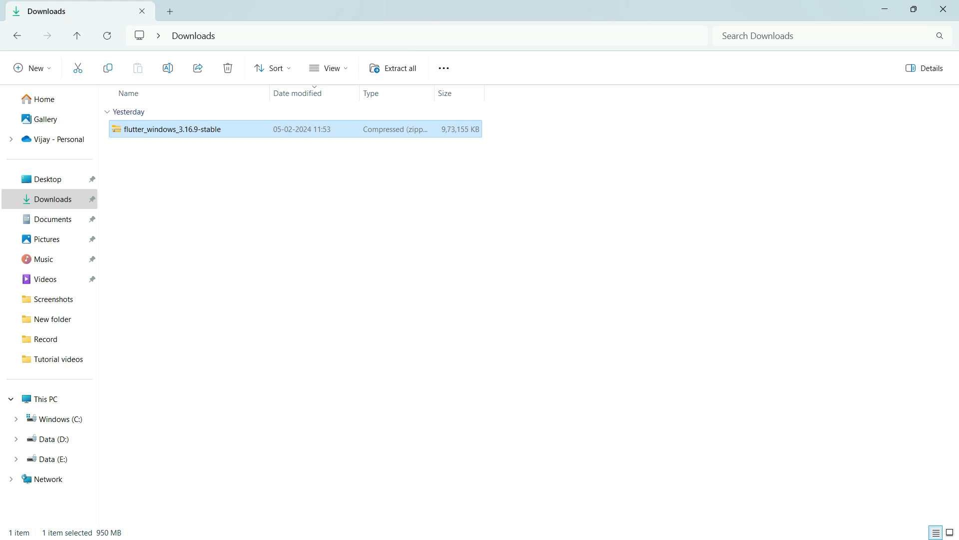
key("ctrl+x")
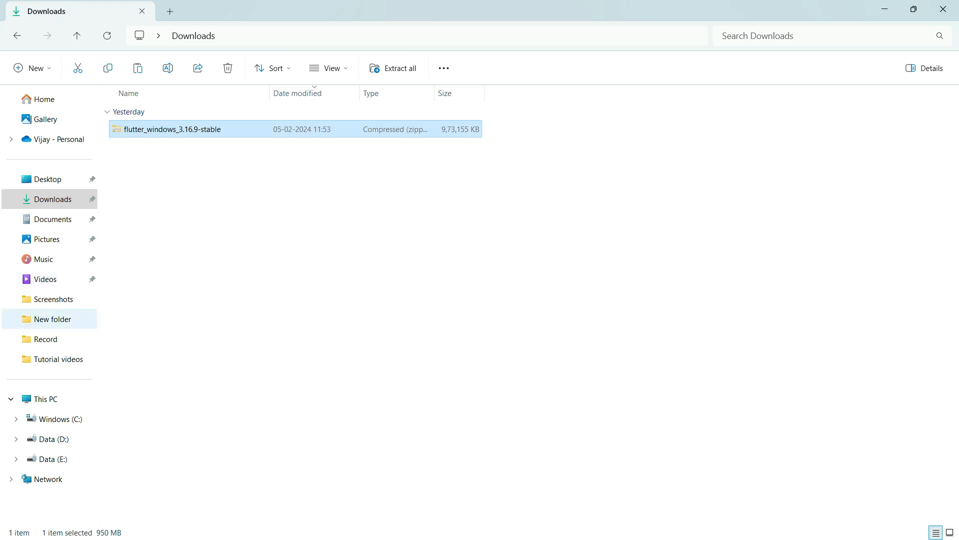
left_click(56, 419)
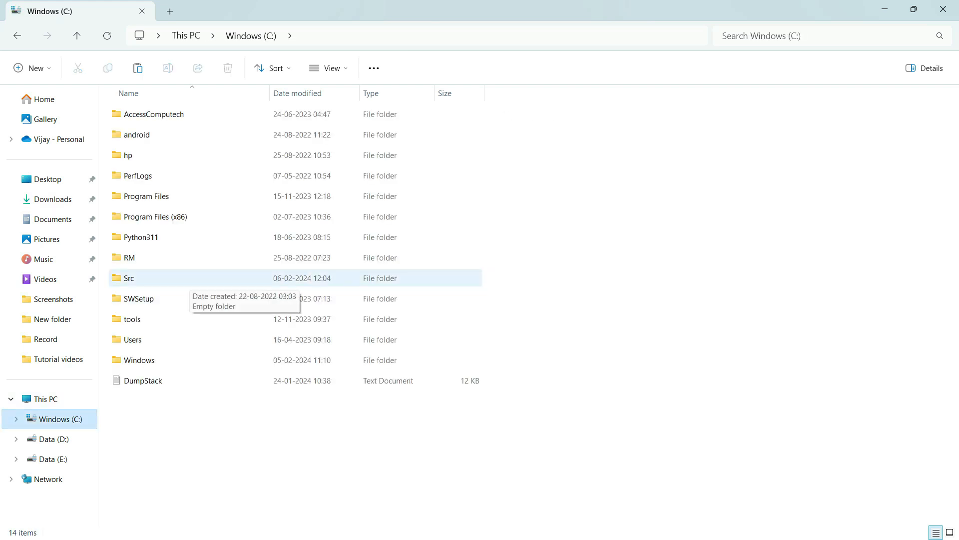
left_click(190, 279)
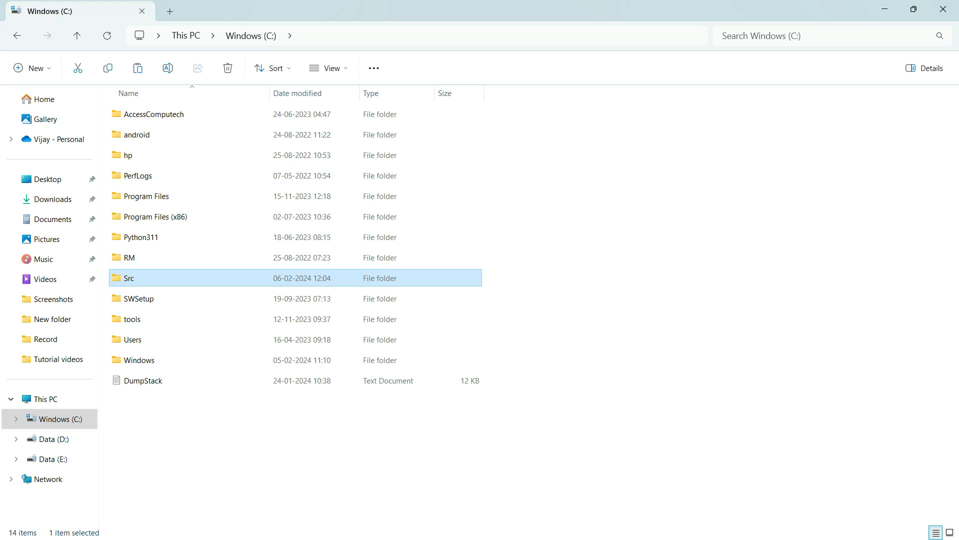
key("Return")
key("ctrl+v")
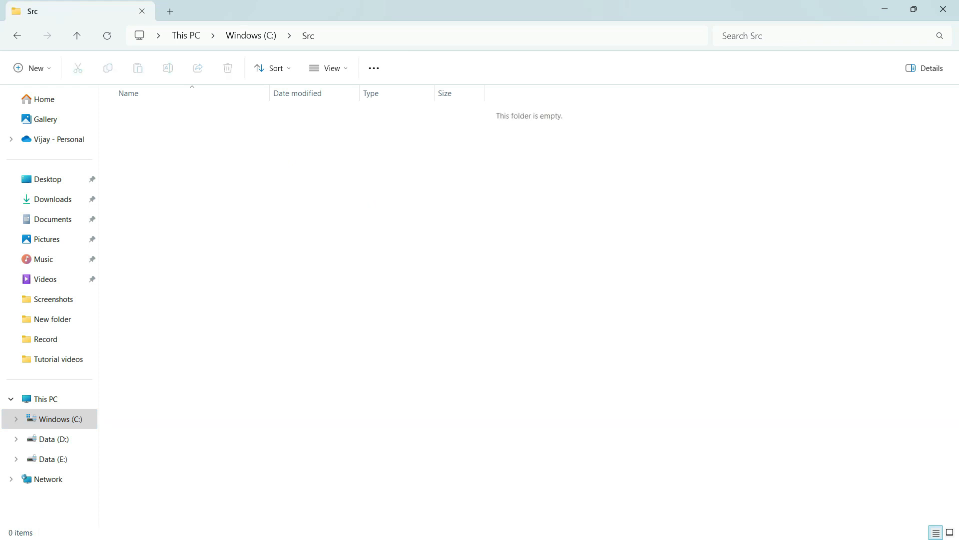
Extract the flutter_windows_3.16.9-stable zip directly into C:\Src with WinRAR, and check the contents of the extracted flutter folder
left_click(173, 114)
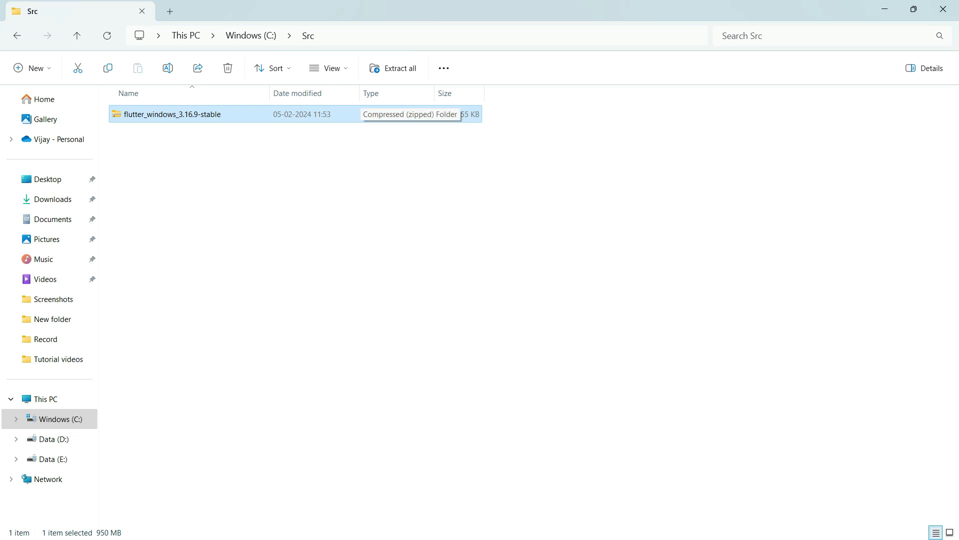
right_click(345, 114)
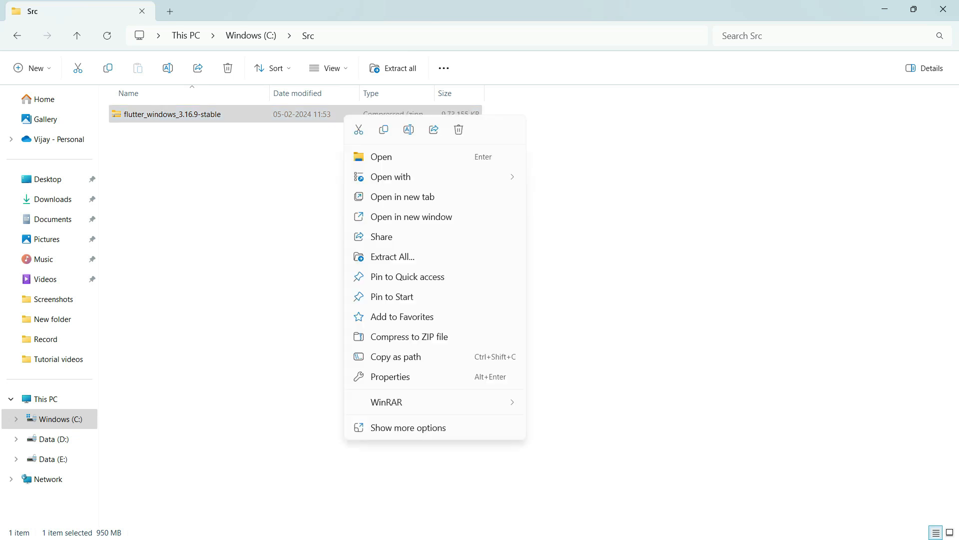
mouse_move(386, 402)
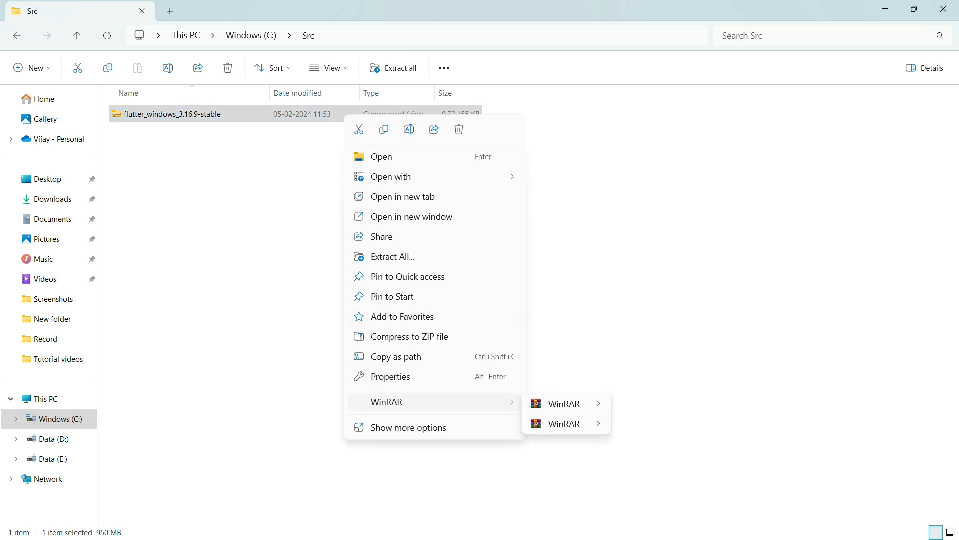
mouse_move(565, 403)
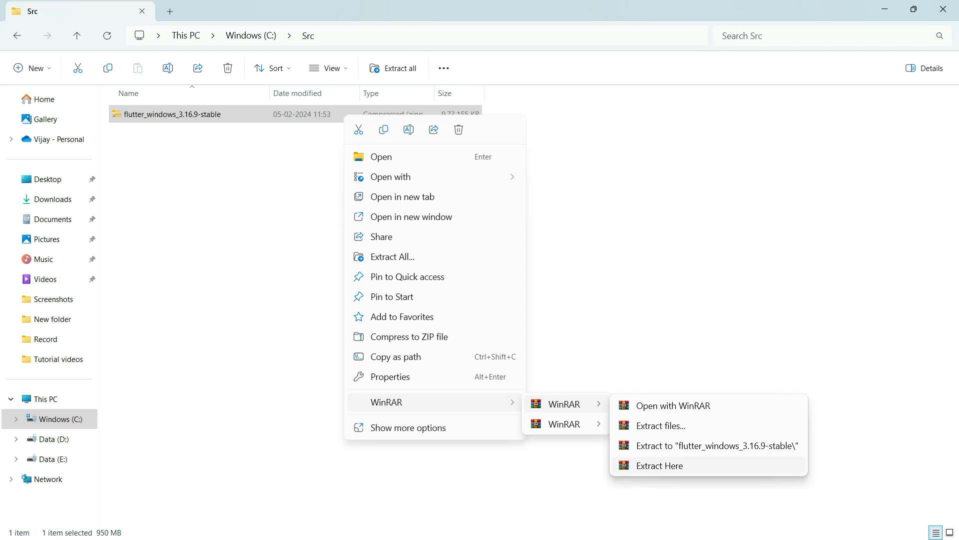
left_click(659, 465)
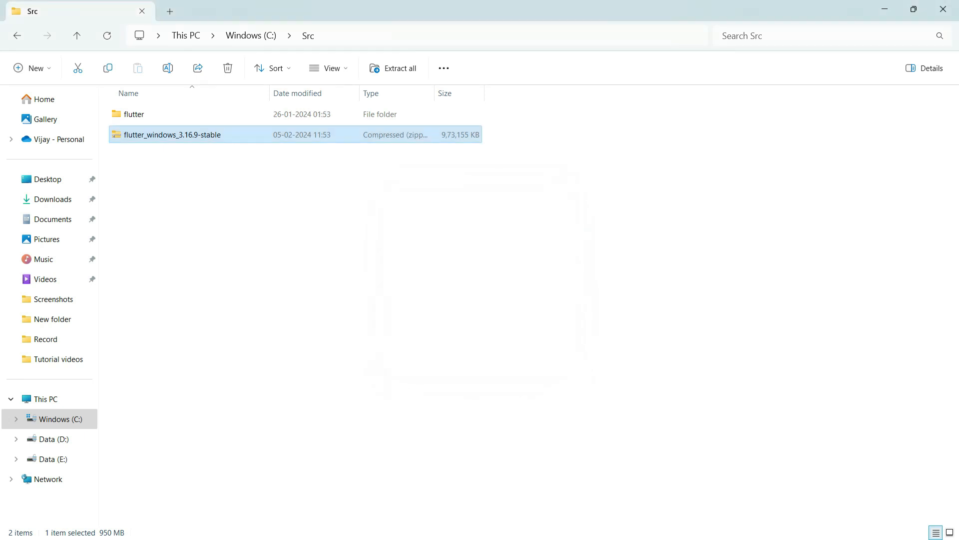
double_click(134, 114)
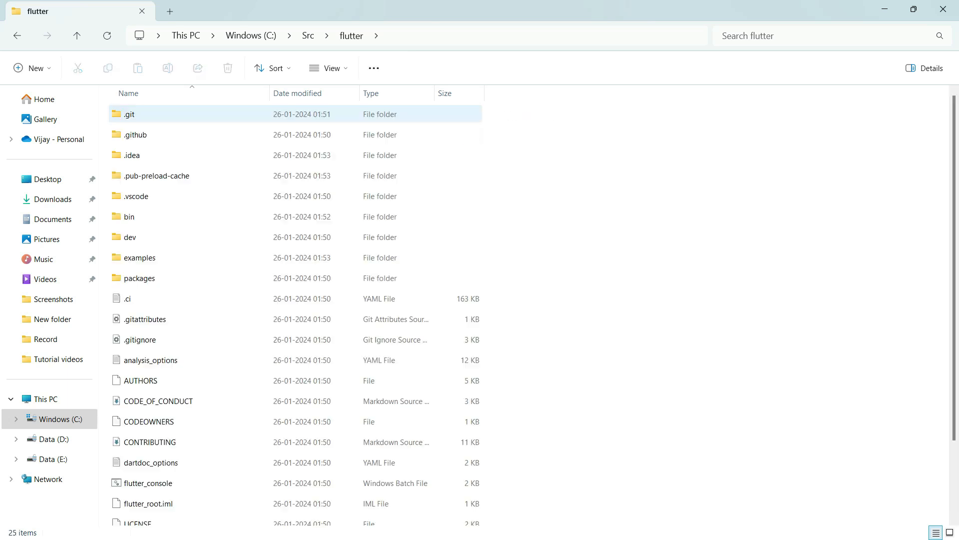
key("alt+Left")
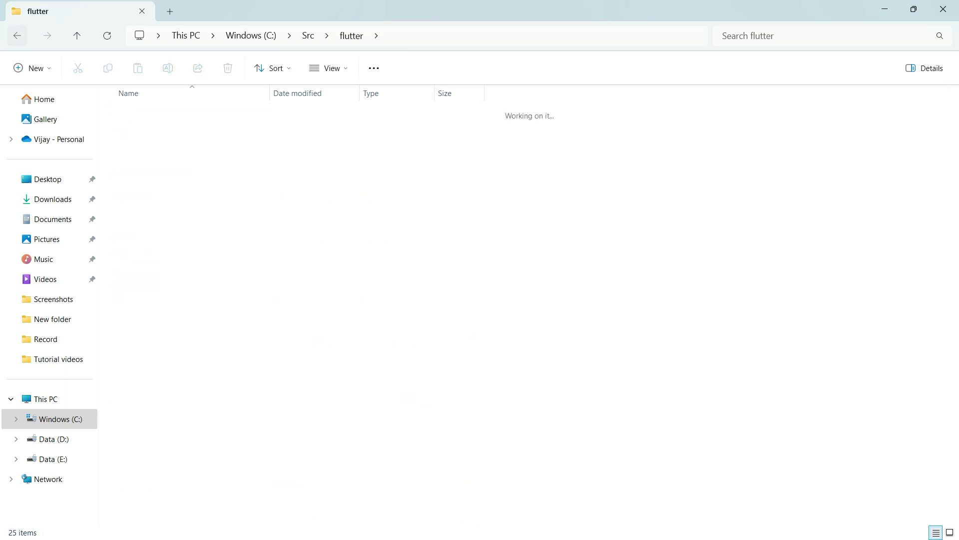
Permanently delete the flutter_windows_3.16.9-stable zip from C:\Src
left_click(172, 134)
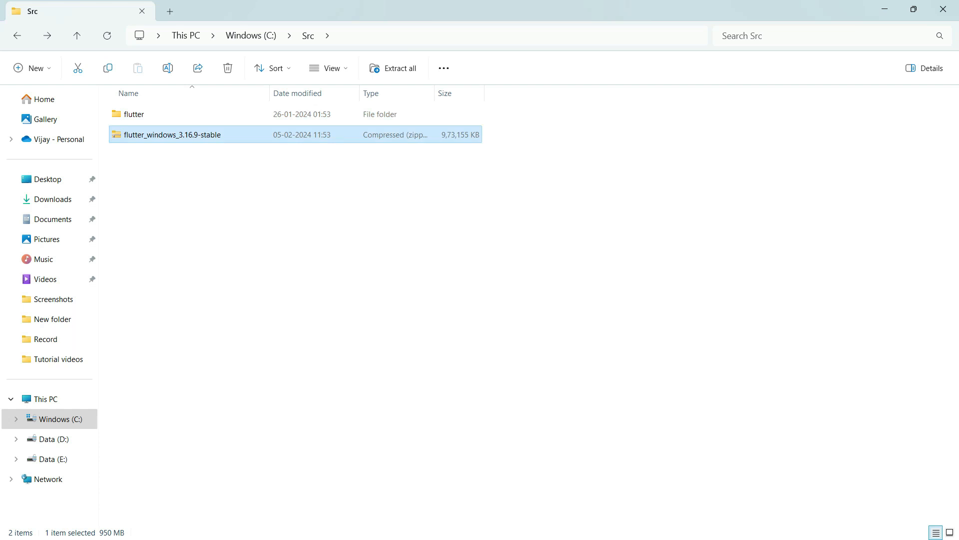
key("shift+Delete")
key("Return")
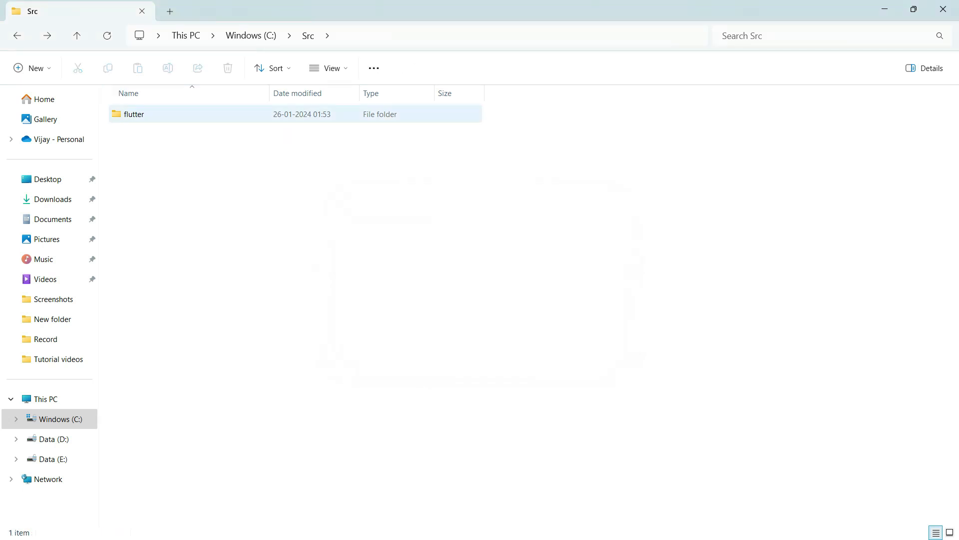
Open the bin folder inside C:\Src\flutter and copy its full path
double_click(150, 114)
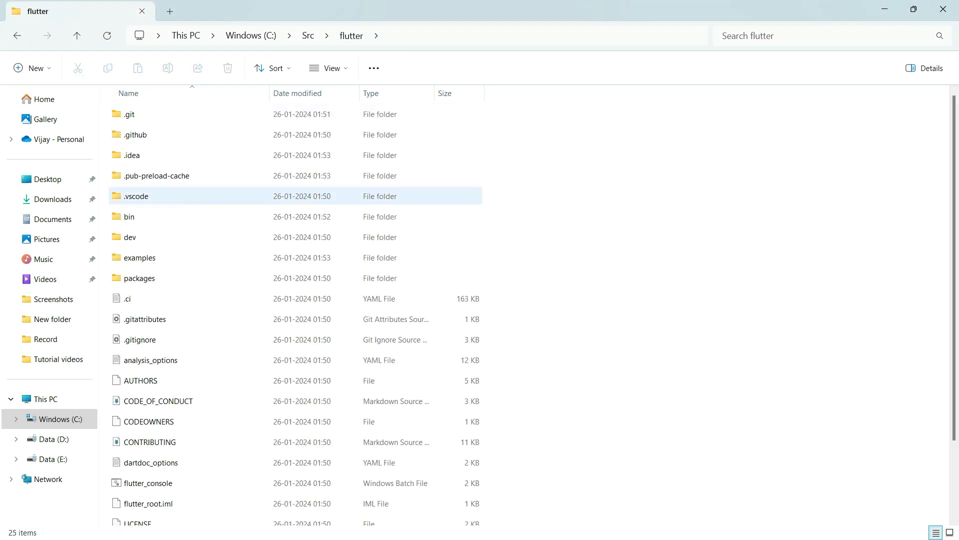
double_click(129, 217)
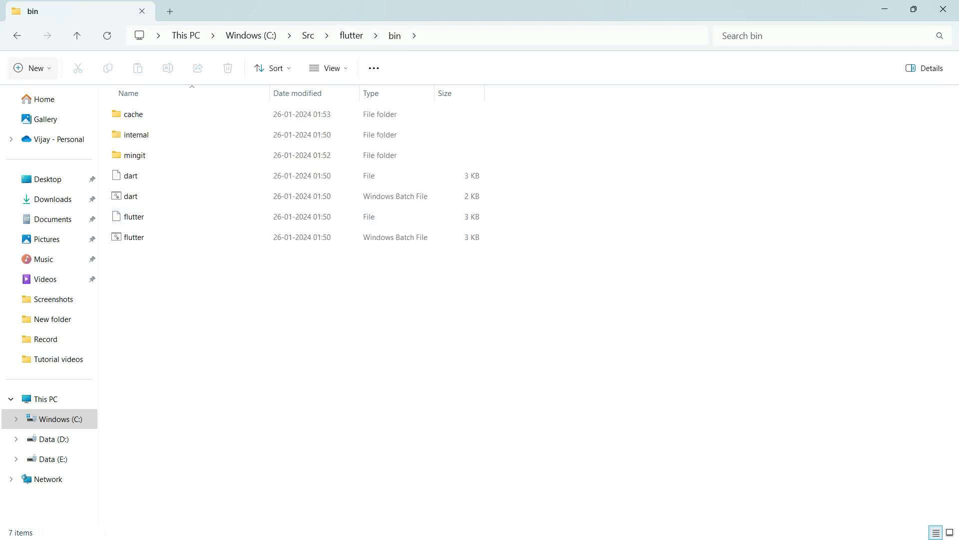
key("alt+Left")
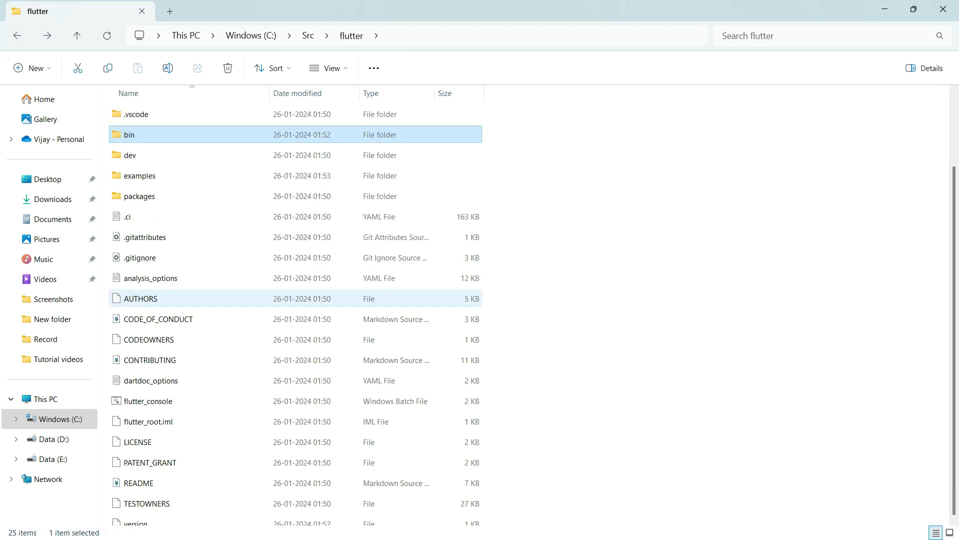
scroll(200, 314, "down", 1)
scroll(200, 305, "up", 3)
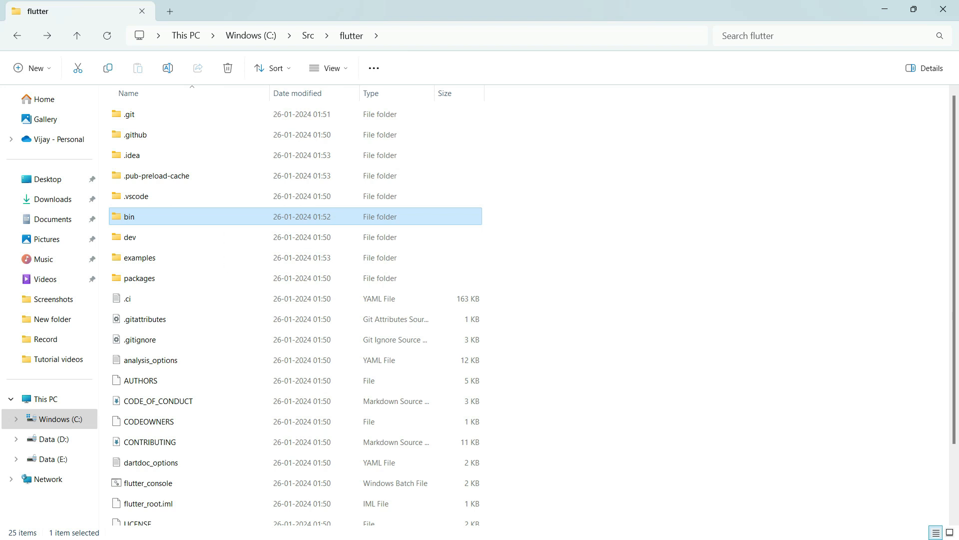
double_click(222, 216)
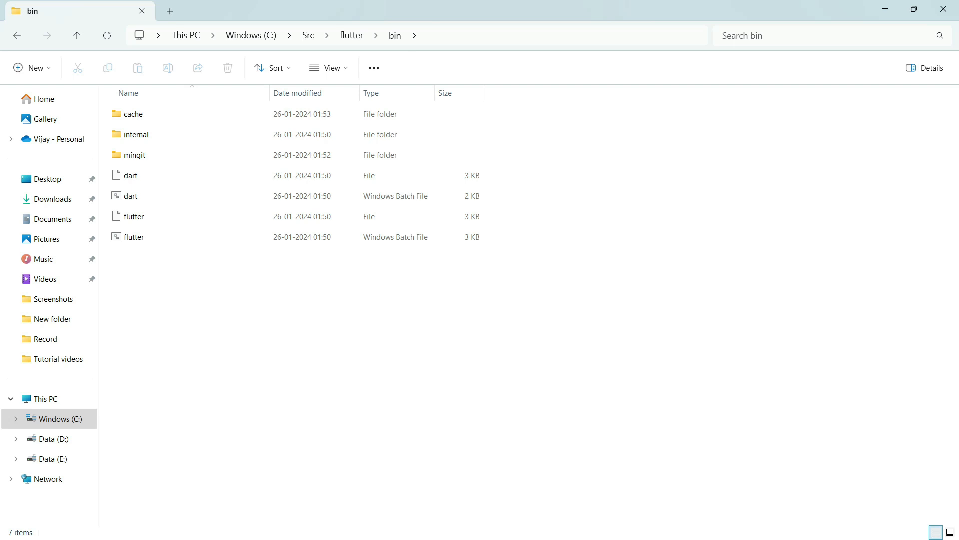
key("alt+d")
key("ctrl+c")
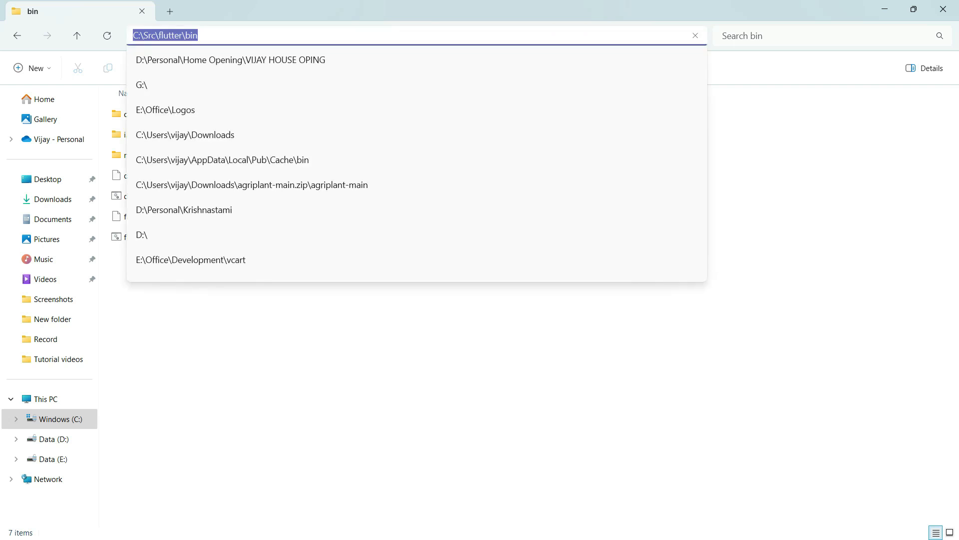
key("Escape")
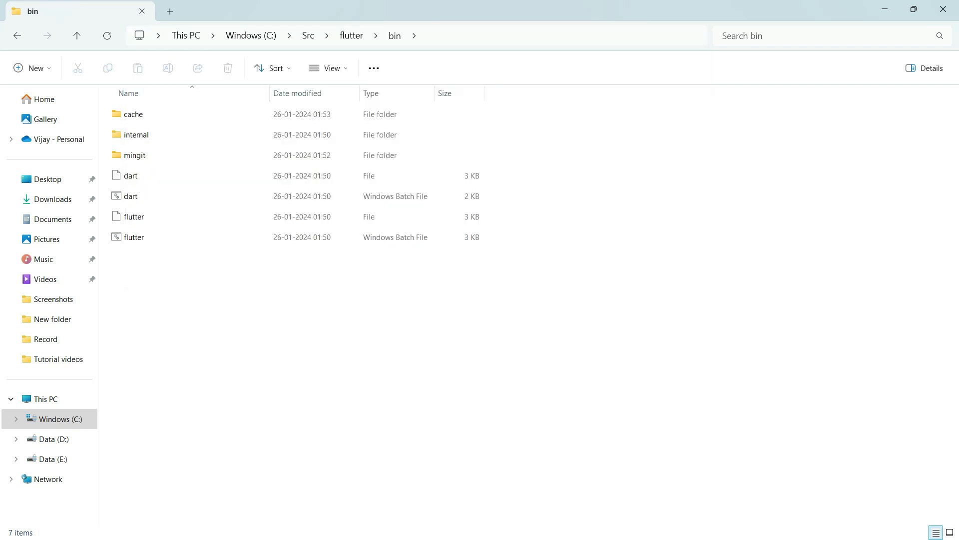
Open the account's Path environment variable for editing and delete its existing C:\Src\flutter\bin entry
key("super")
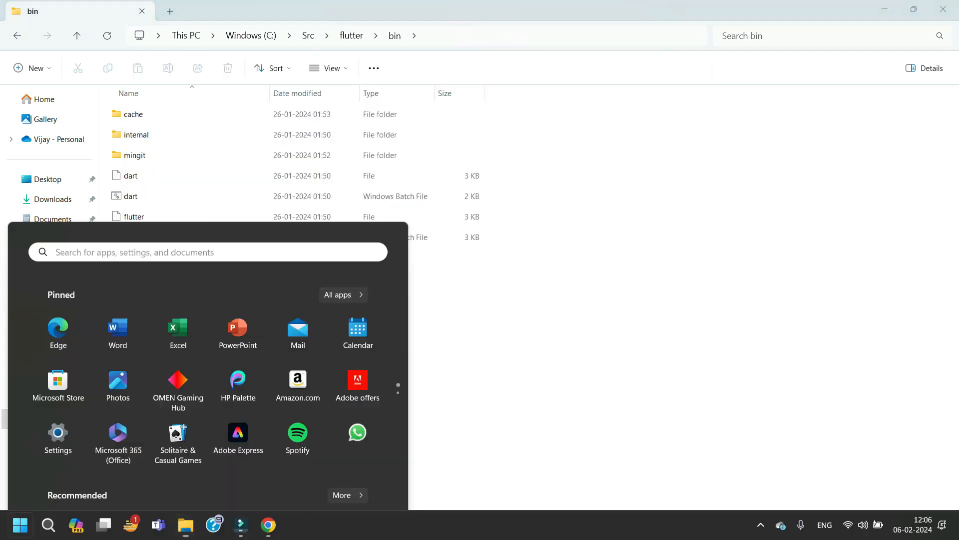
type("en")
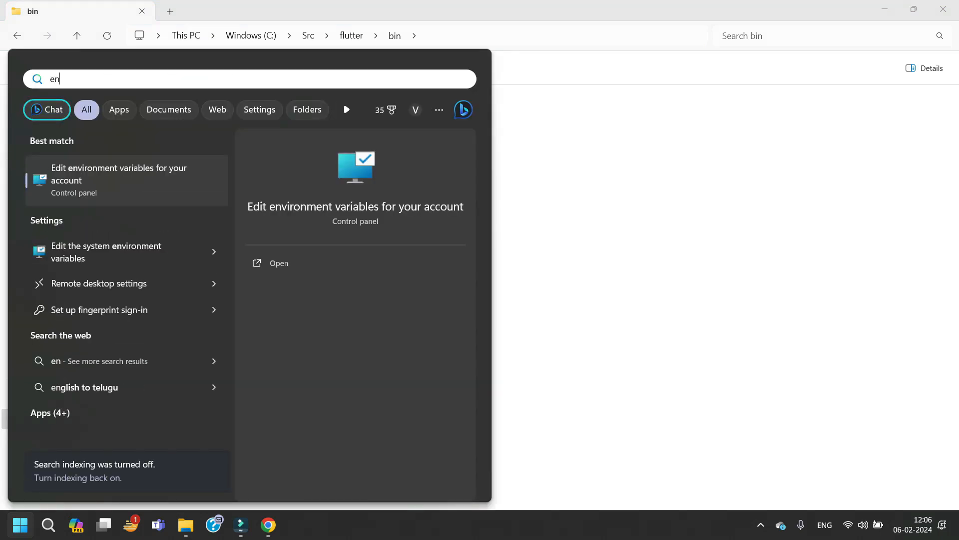
type("v")
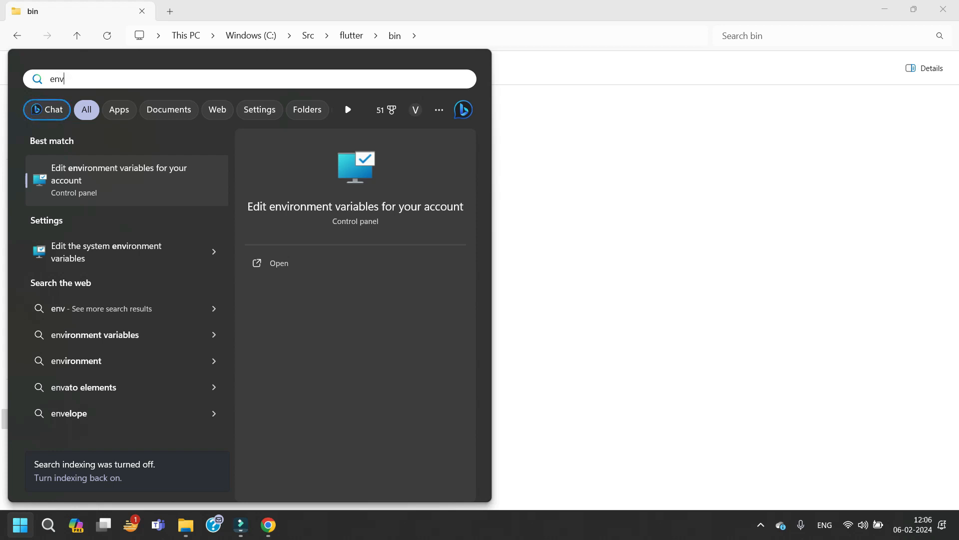
key("Return")
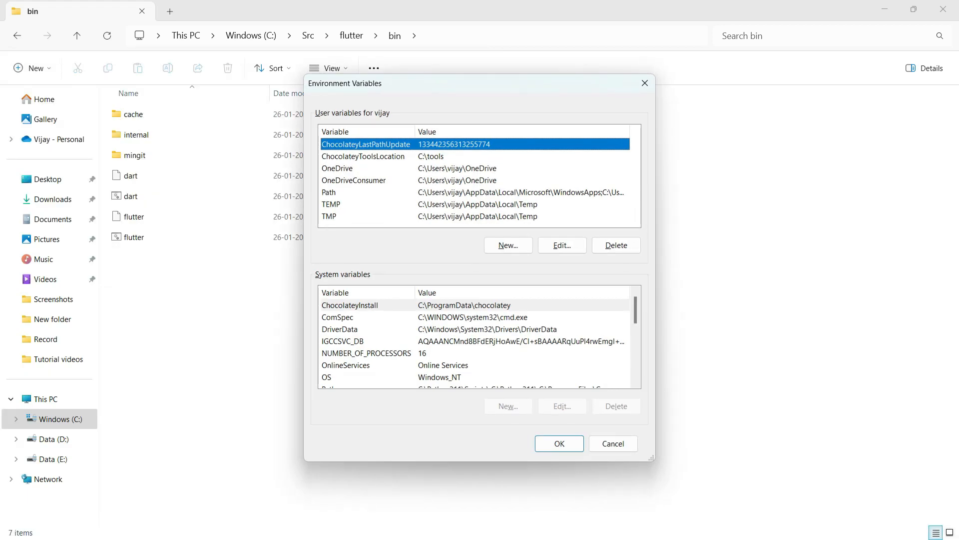
left_click(350, 192)
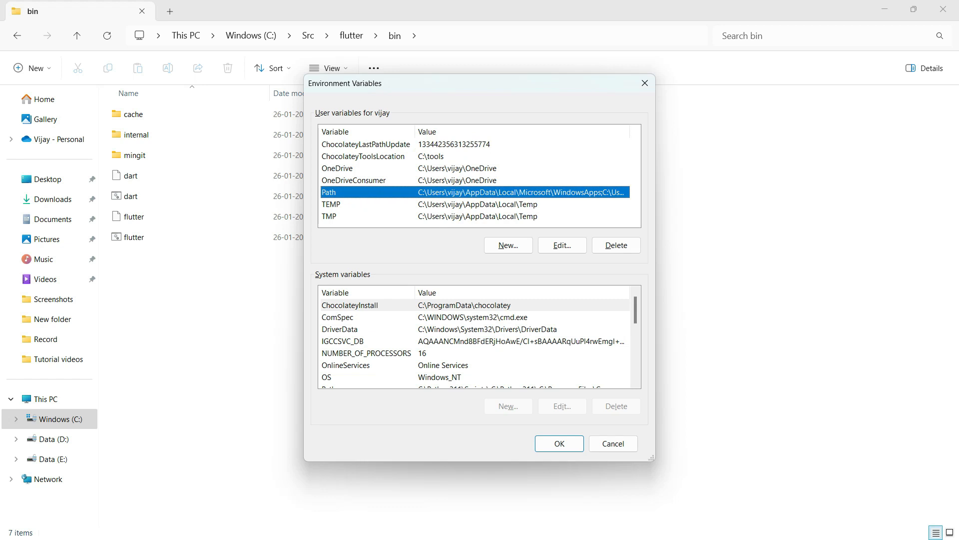
left_click(562, 245)
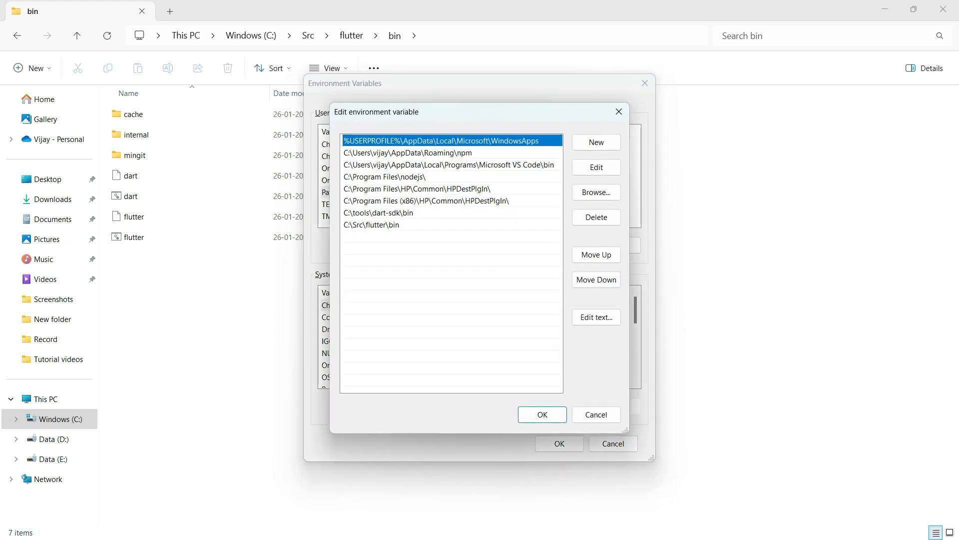
left_click(375, 224)
left_click(596, 216)
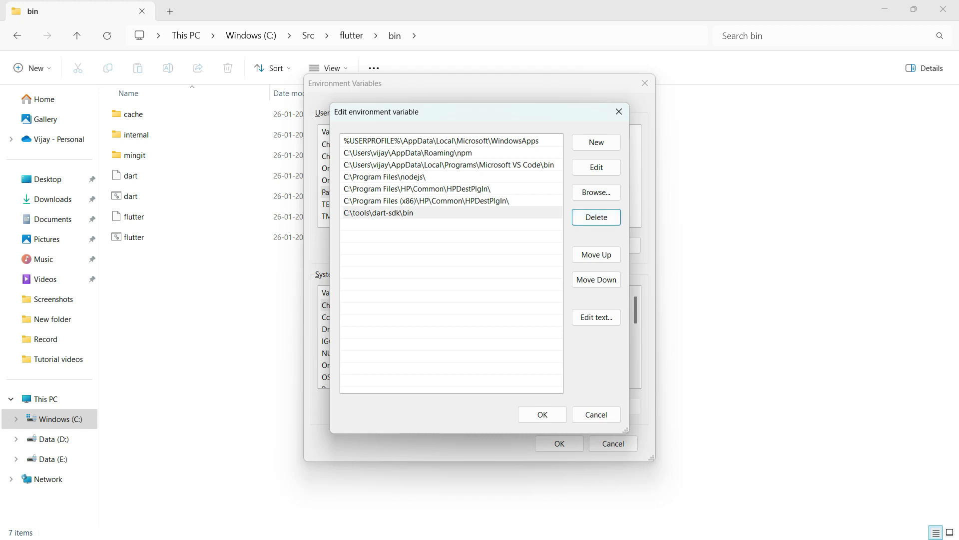
Add C:\Src\flutter\bin as a new entry in the user Path variable and save the environment variables
left_click(596, 142)
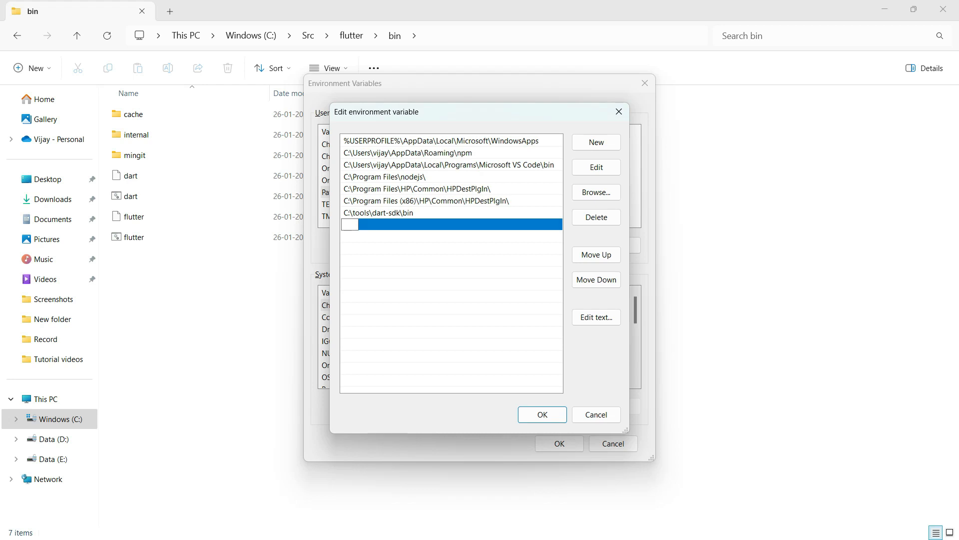
key("ctrl+v")
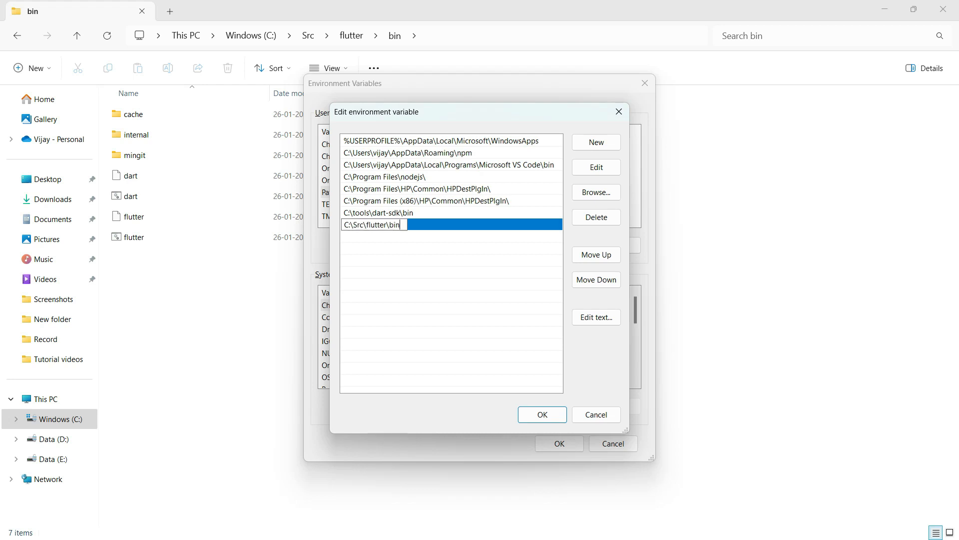
key("Return")
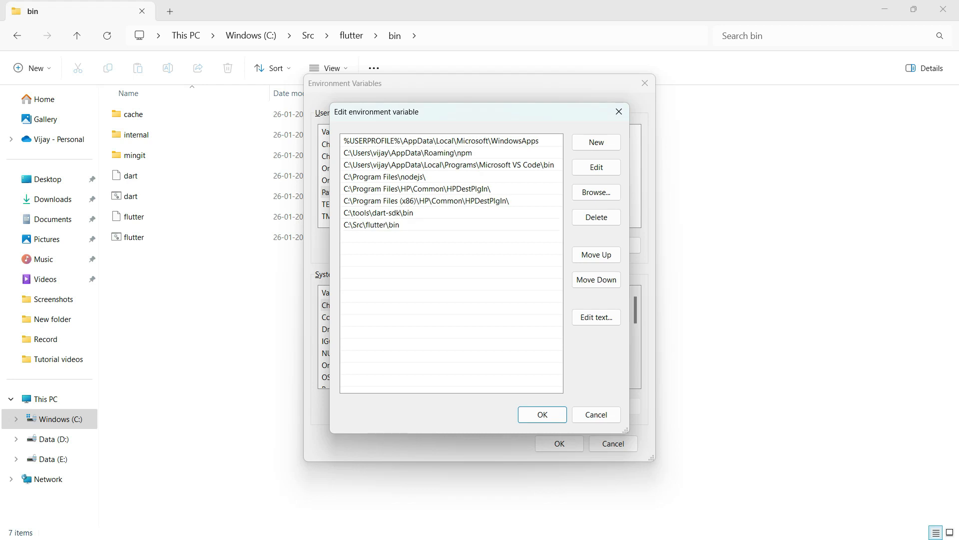
key("Return")
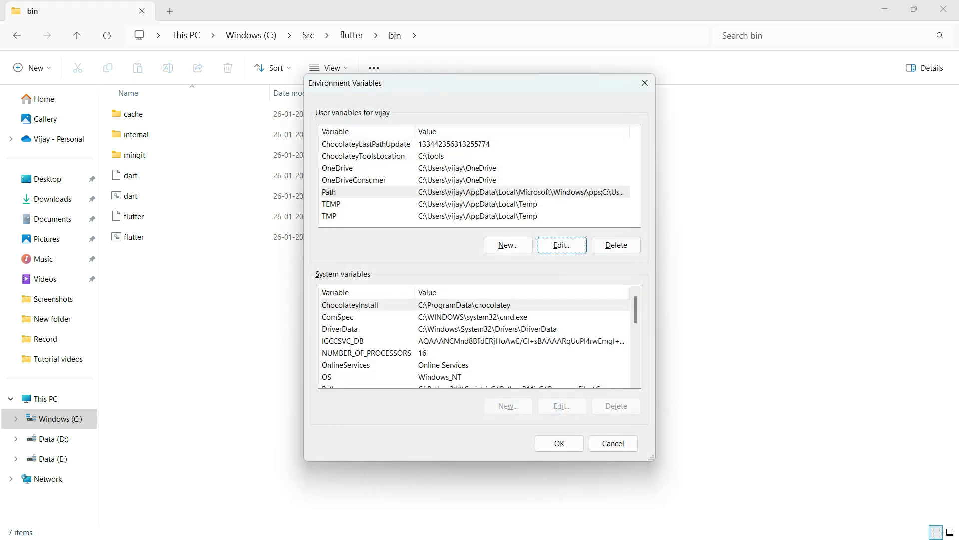
left_click(559, 443)
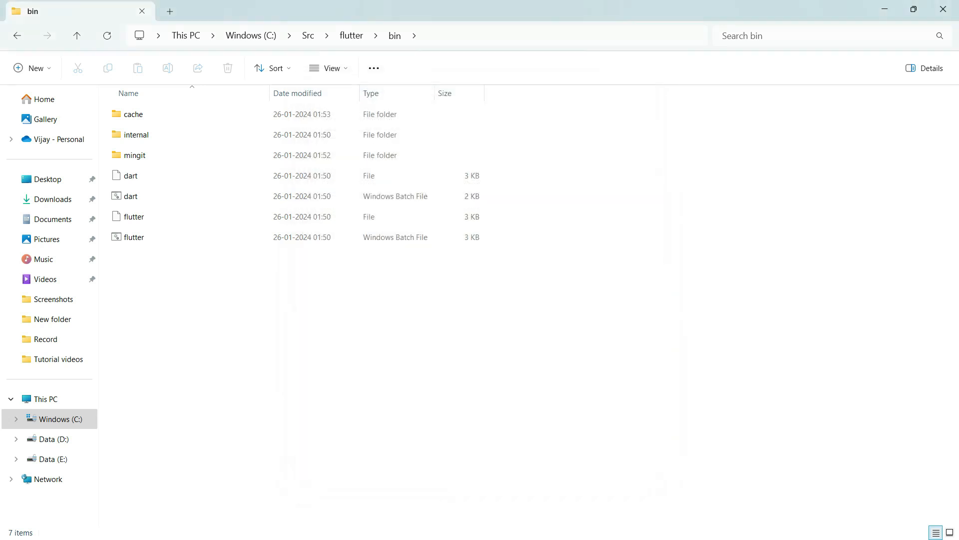
Switch to Command Prompt and check the install locations with "where flutter" and "where flutter dart"
key("super+d")
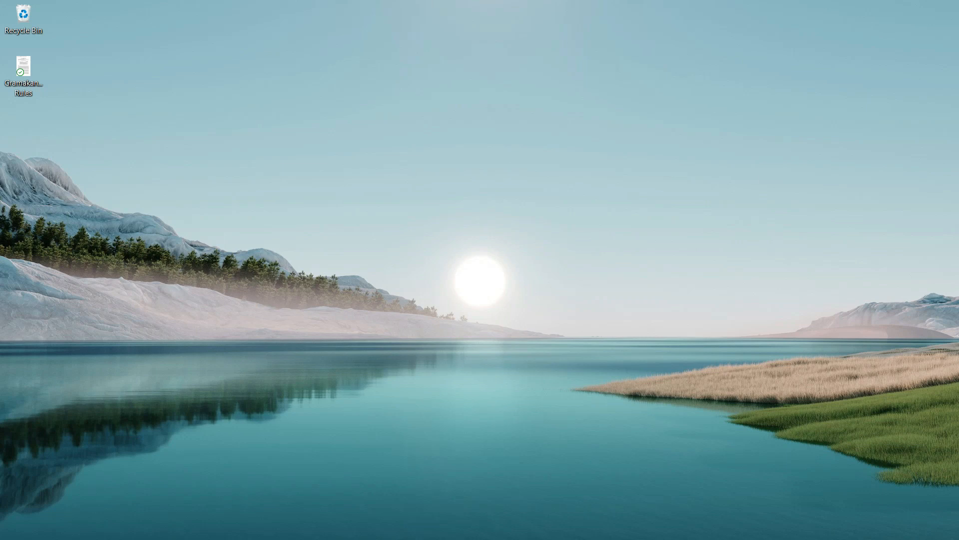
key("super")
type("co")
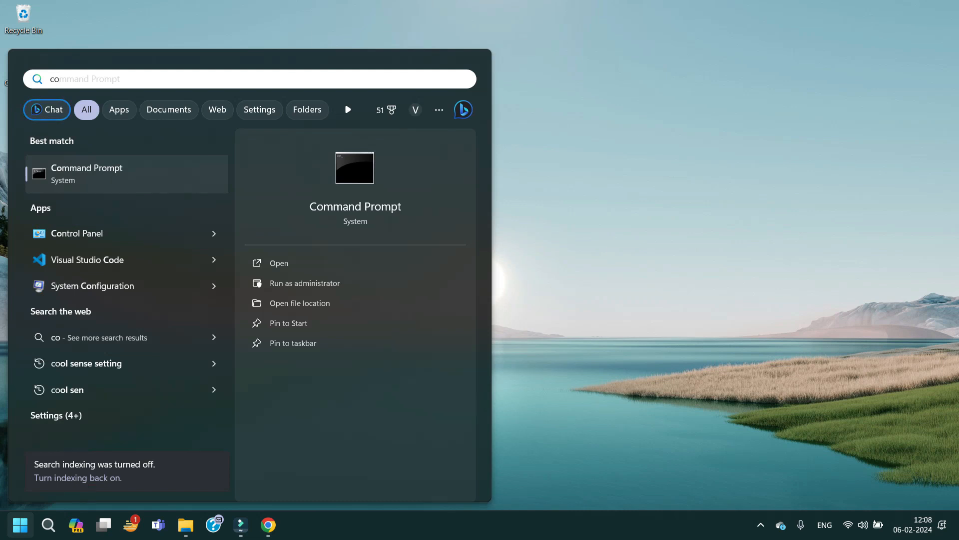
key("Return")
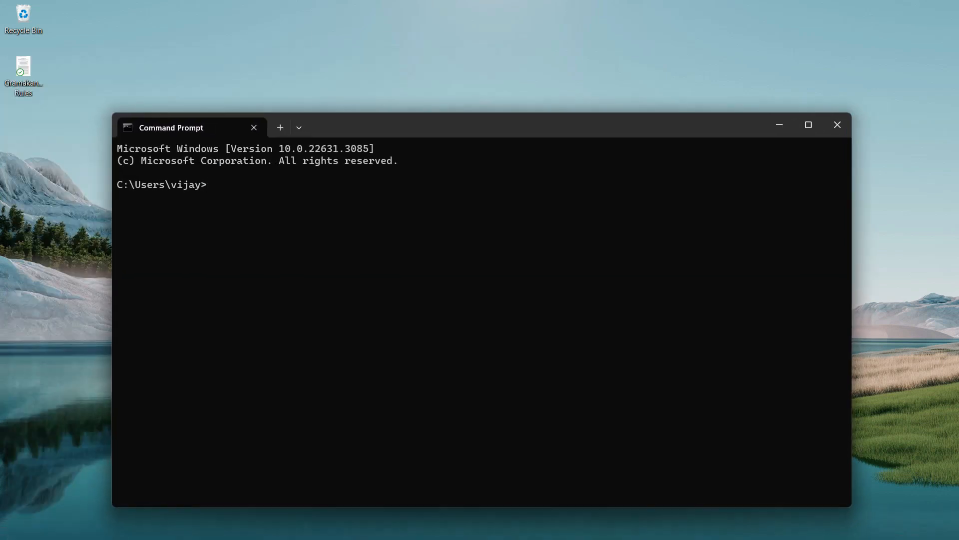
type("where flutter")
key("Return")
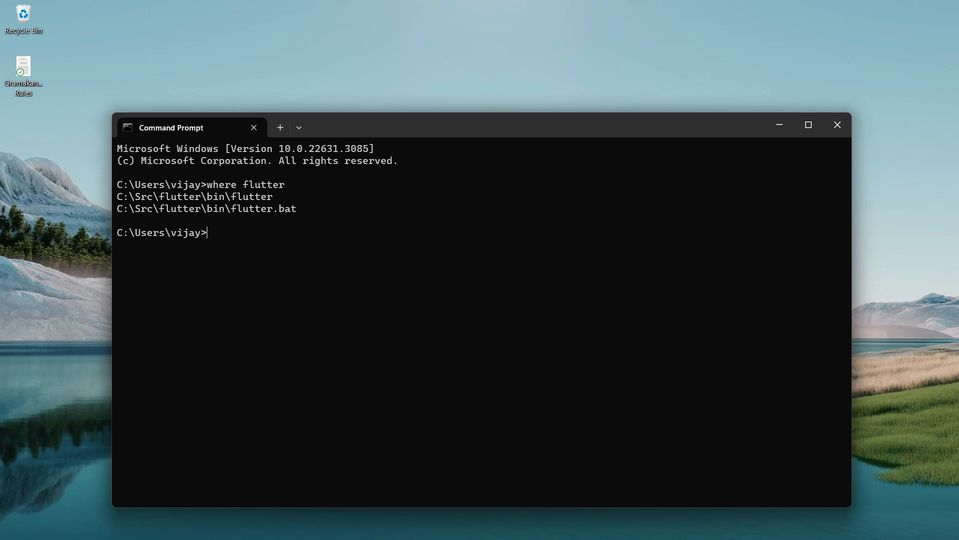
type("where flutter dart")
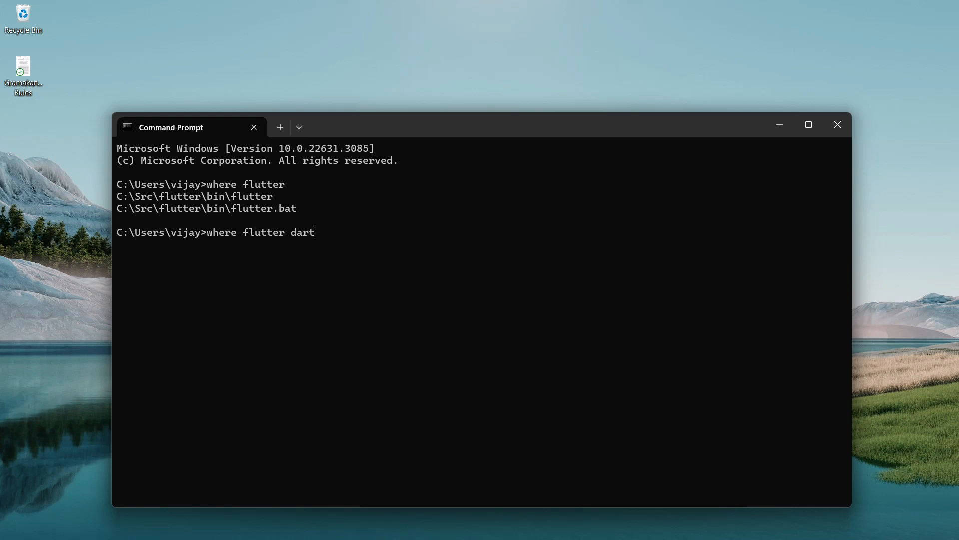
key("Return")
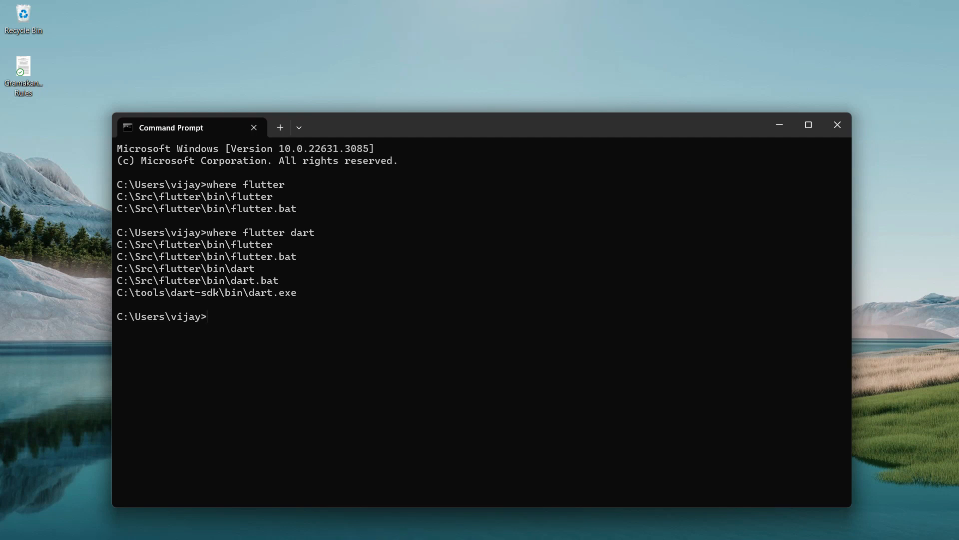
Run "flutter doctor" to check the Flutter setup, and exit Command Prompt
type("flutter doctor")
key("Return")
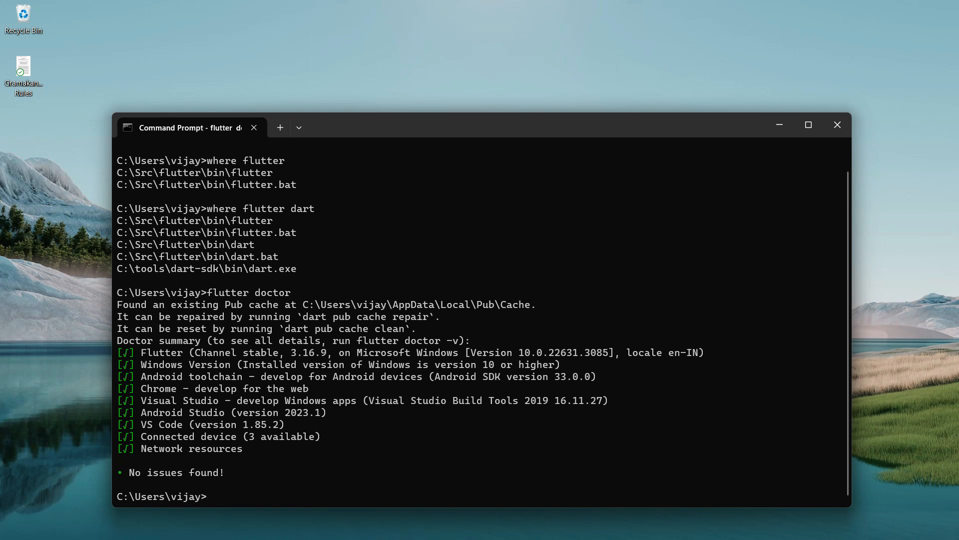
type("exit")
key("Return")
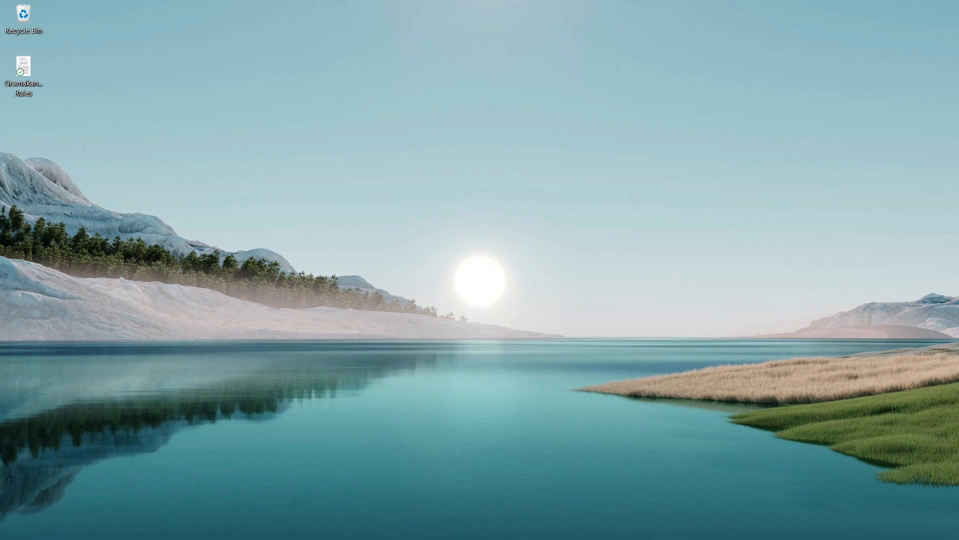
Launch Android Studio and exit its Setup Wizard, keeping the wizard enabled for the next startup
key("super")
type("and")
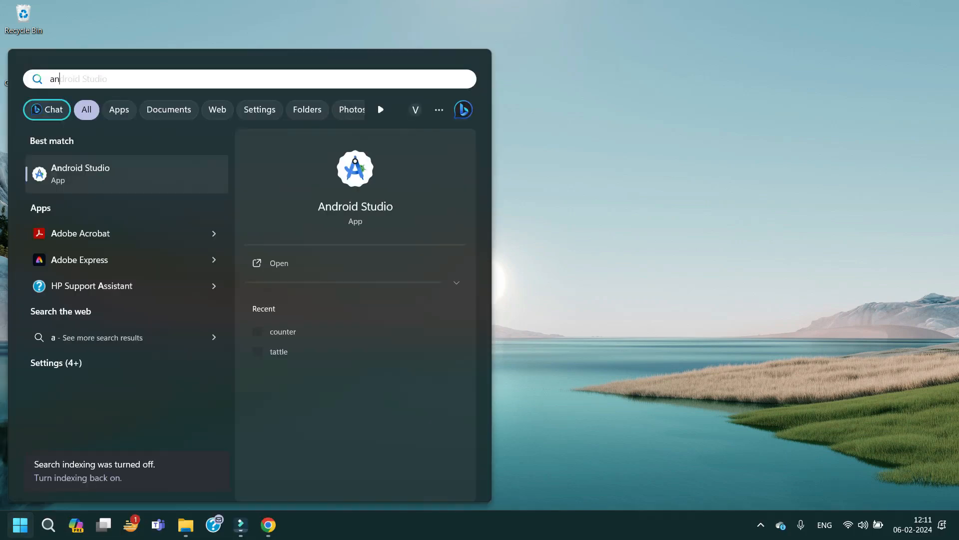
key("BackSpace")
key("BackSpace")
key("BackSpace")
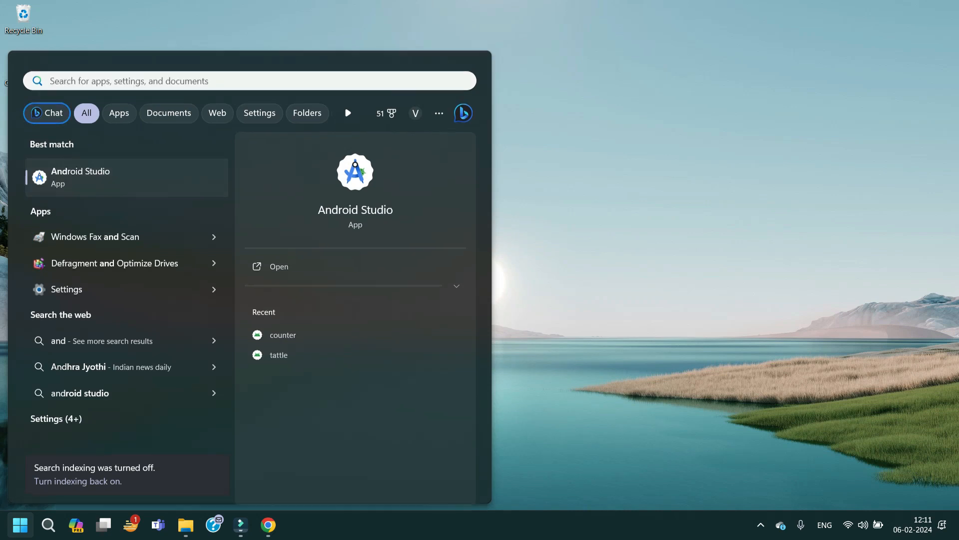
key("Escape")
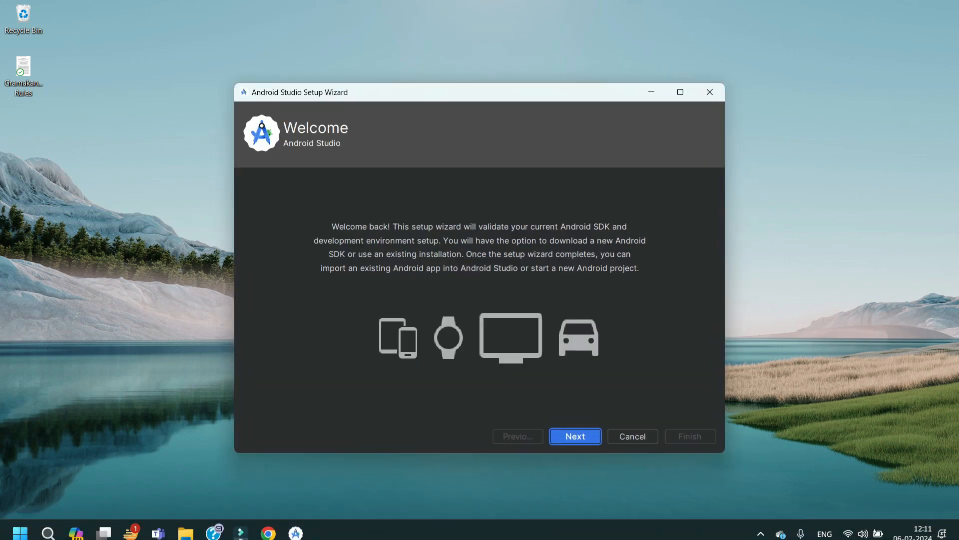
key("Tab")
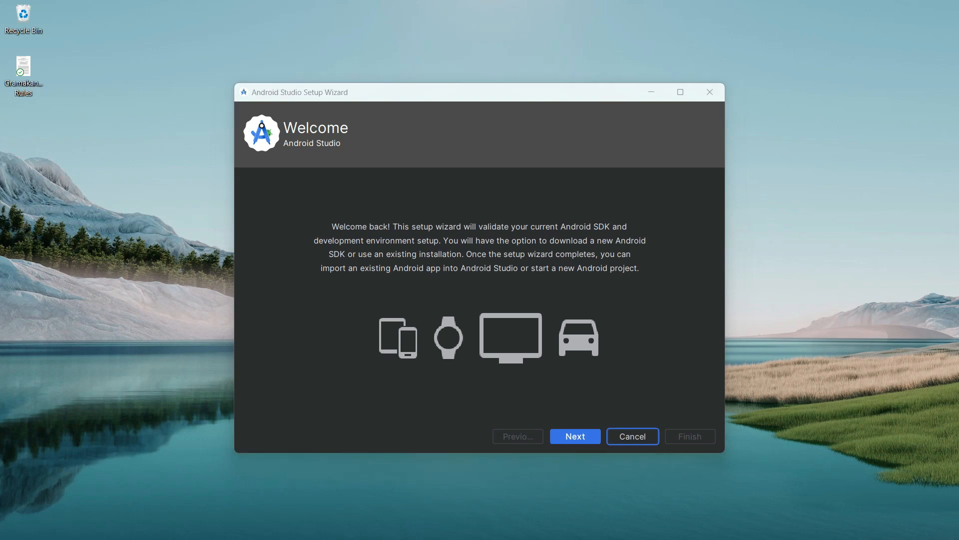
key("Return")
key("Left")
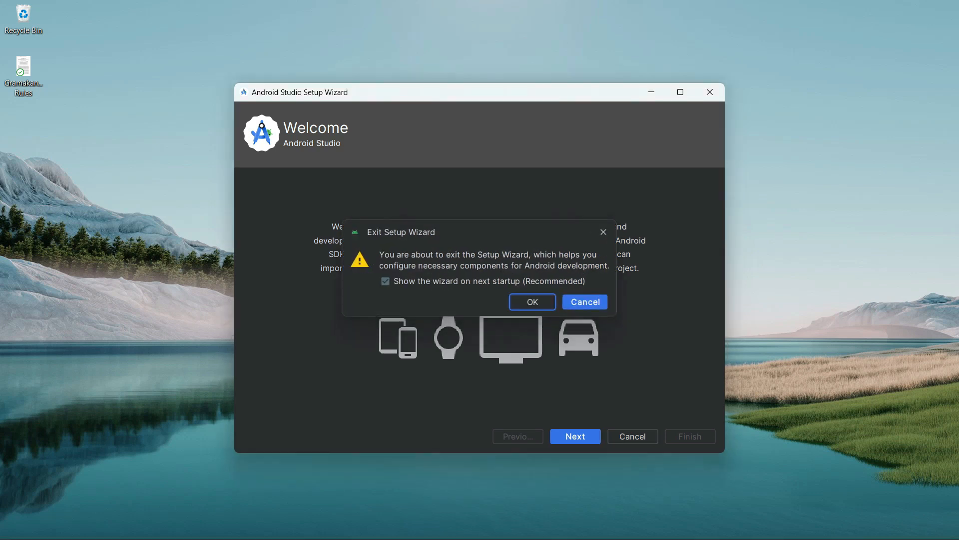
key("Return")
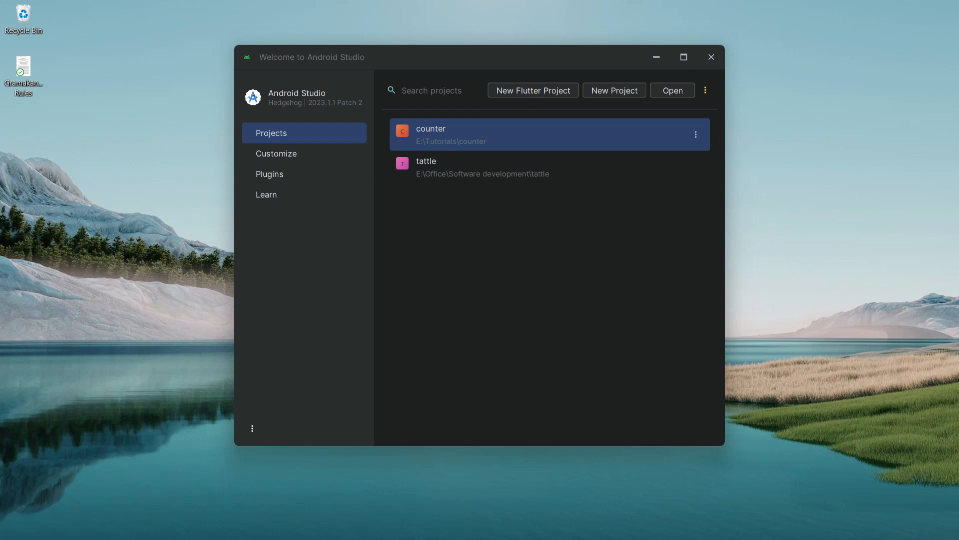
Search the installed Android Studio plugins for "flutter", check the Flutter plugin's details, and return to the project list
left_click(270, 174)
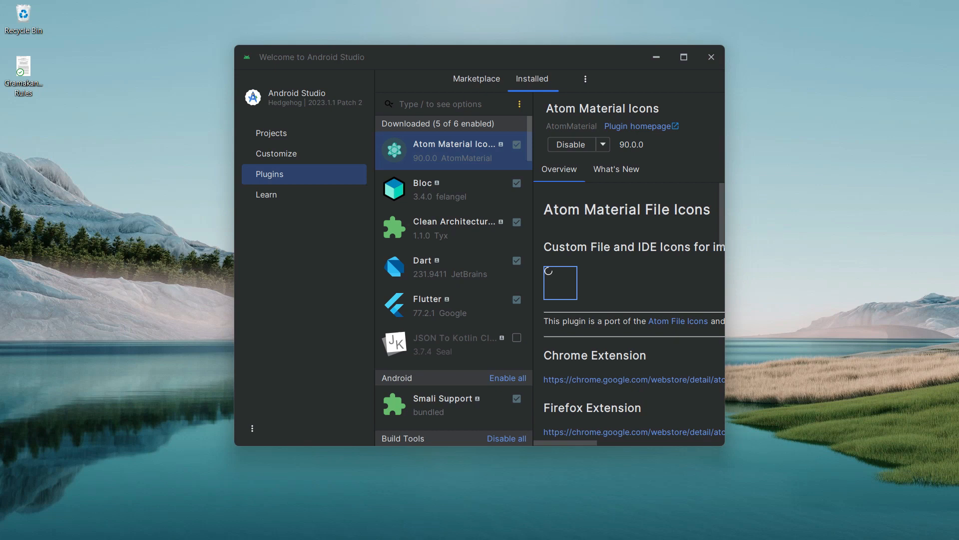
type("flutter")
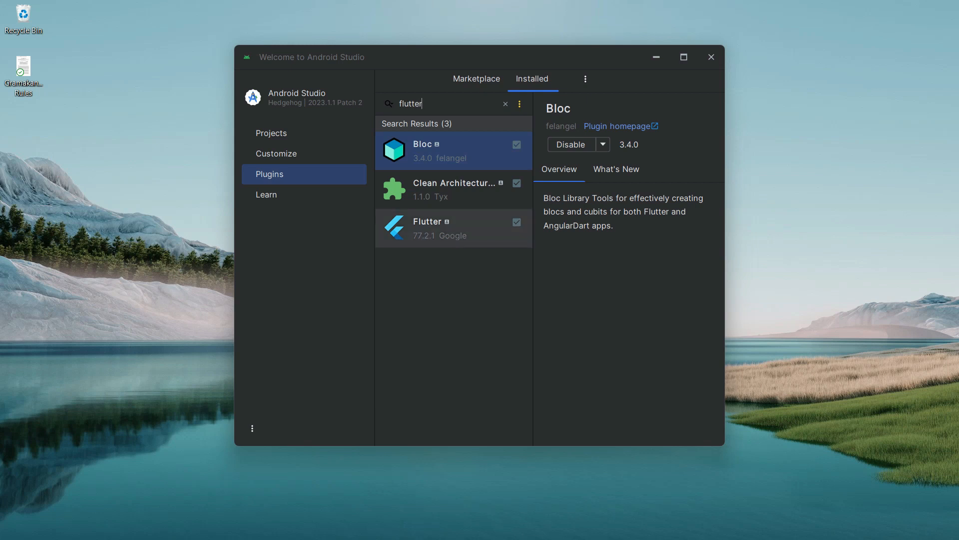
left_click(450, 227)
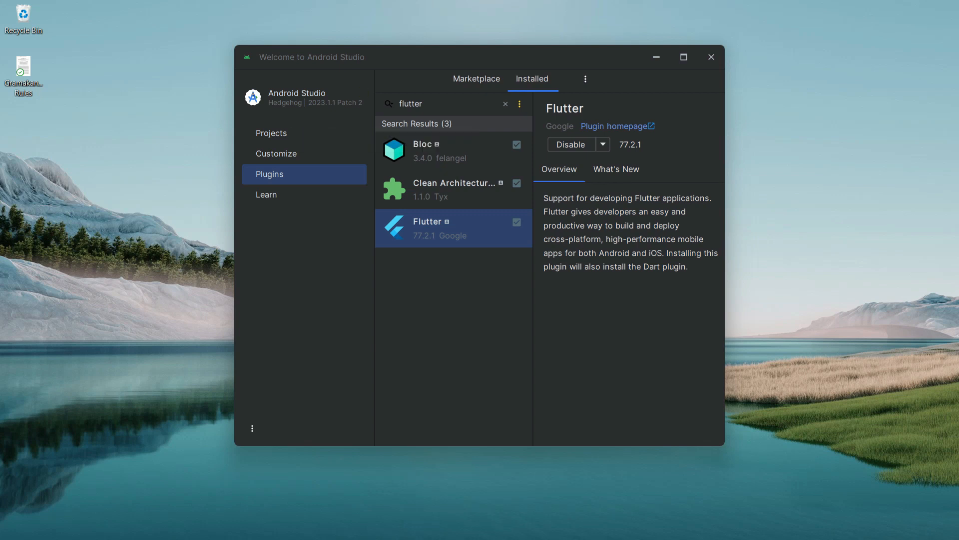
left_click(300, 133)
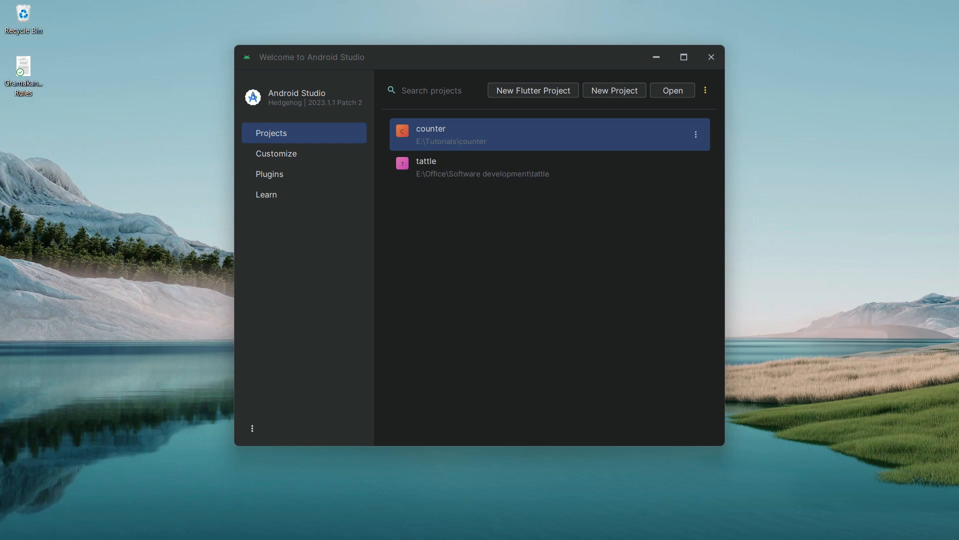